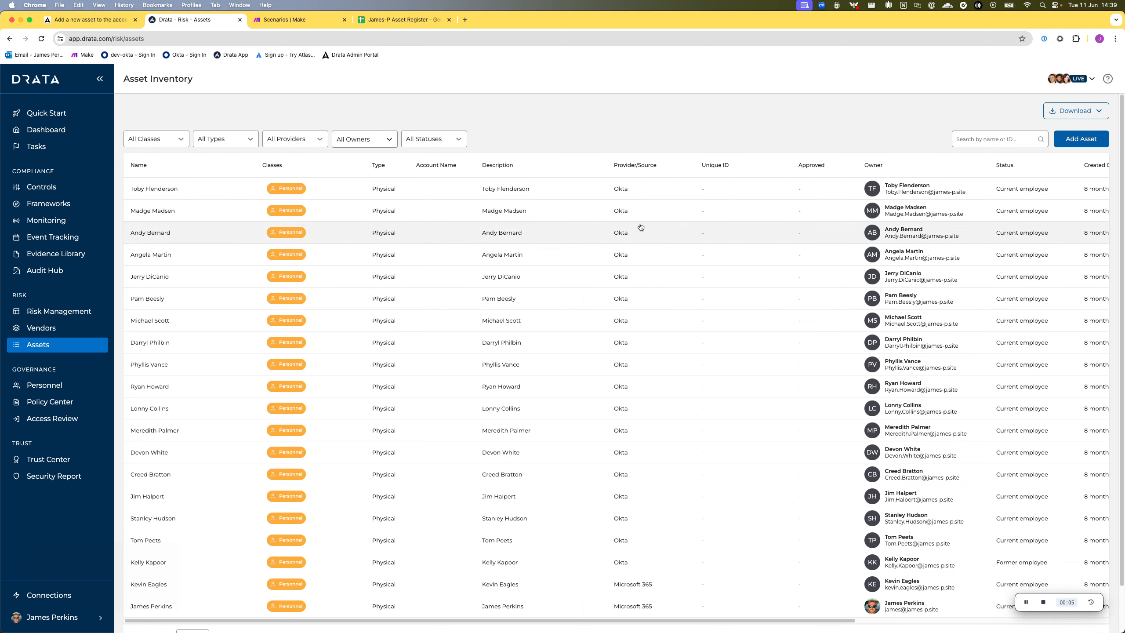
Step: Review the asset inventory list and the manual Add an Asset form, leaving the form without saving
scroll(664, 399, "down", 2)
scroll(670, 296, "up", 2)
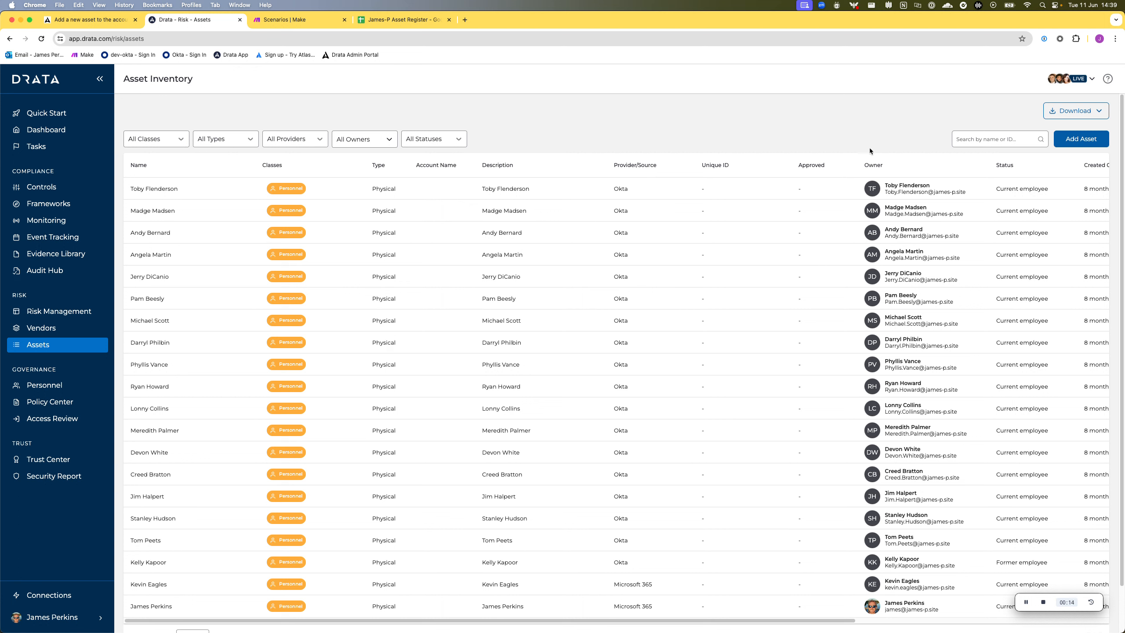
left_click(1078, 140)
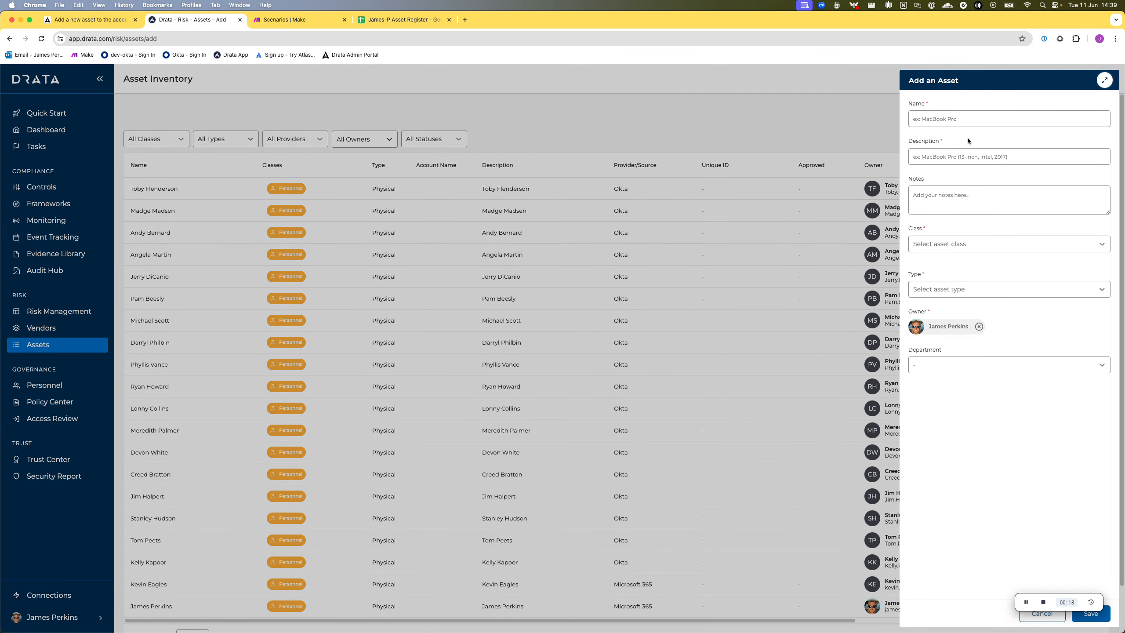
left_click(1041, 617)
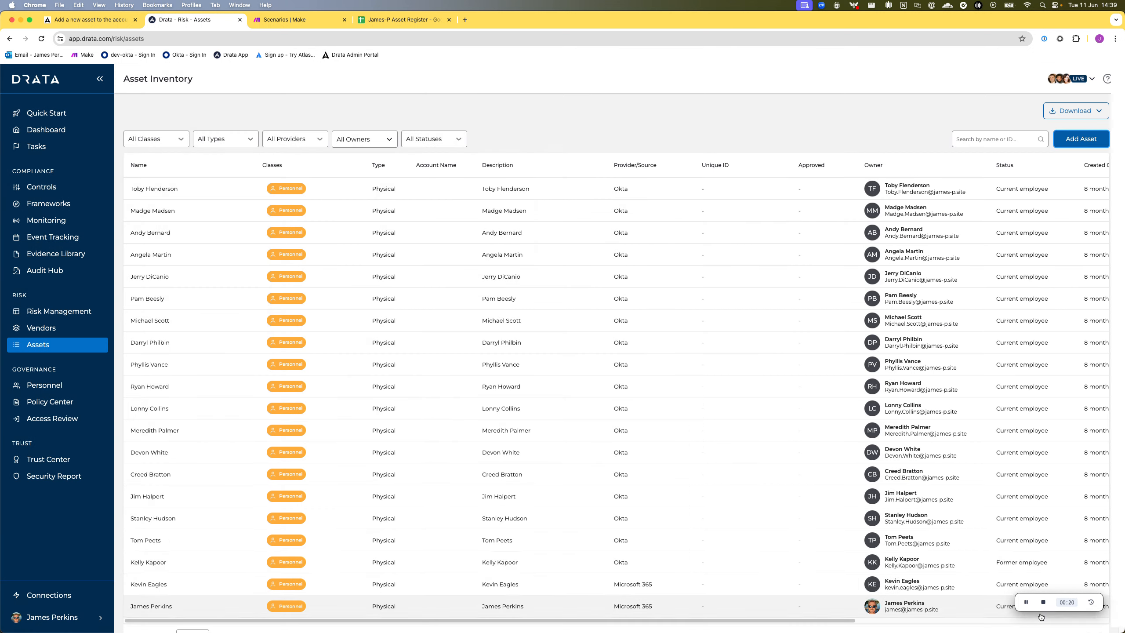
Step: Review the API reference for adding a new asset, the Make scenarios page and the Asset Register spreadsheet's columns
left_click(111, 24)
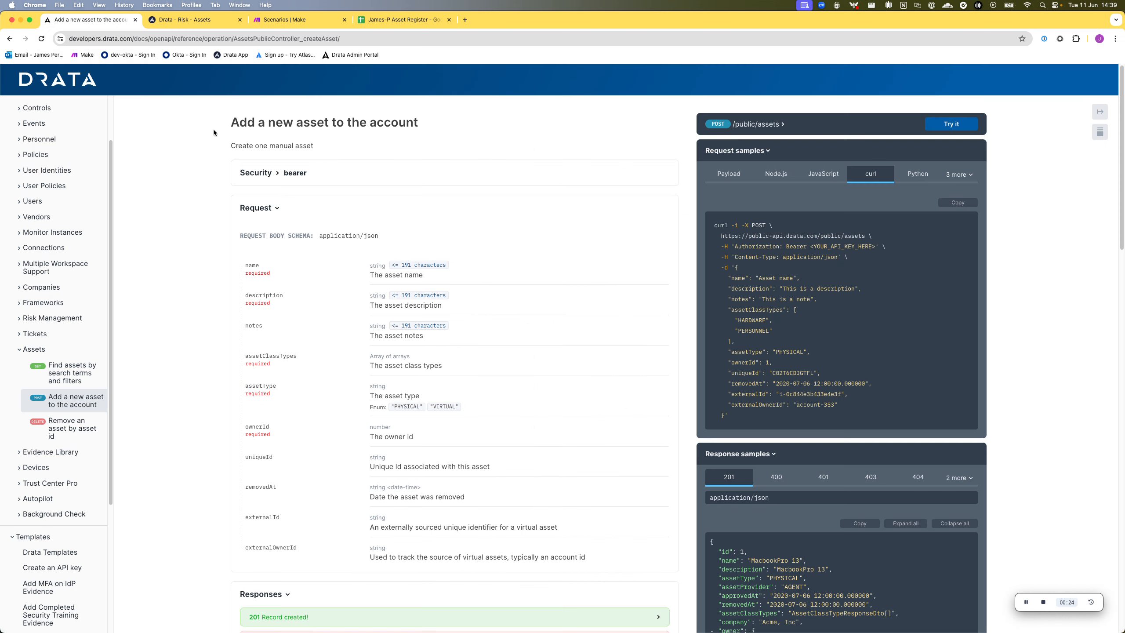
left_click_drag(259, 119, 451, 113)
left_click(451, 113)
left_click(306, 22)
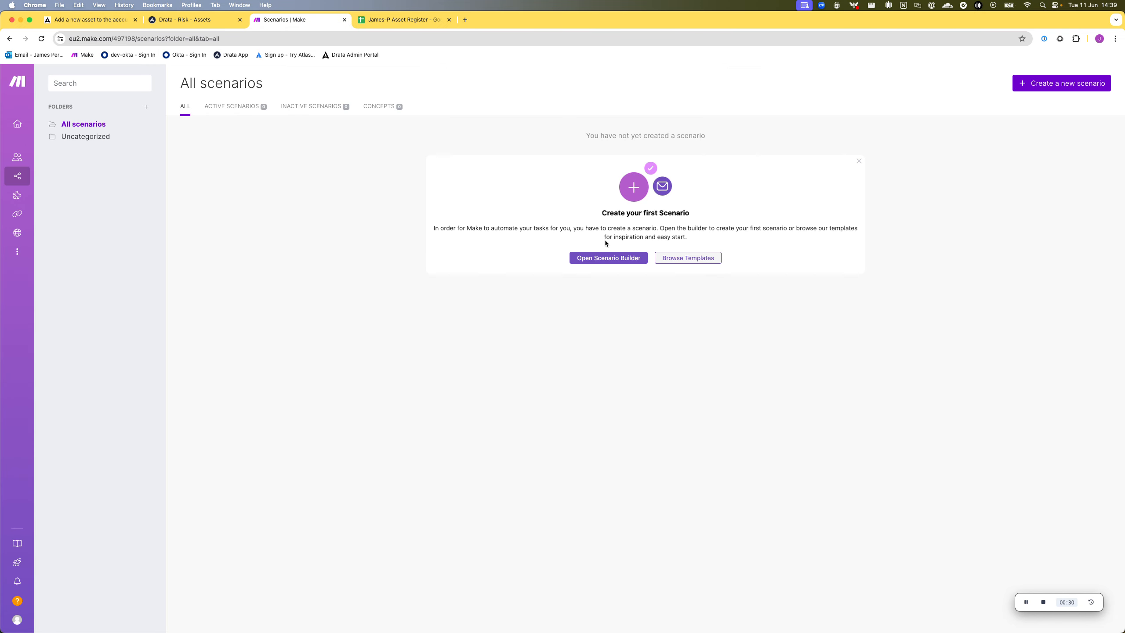
left_click(361, 24)
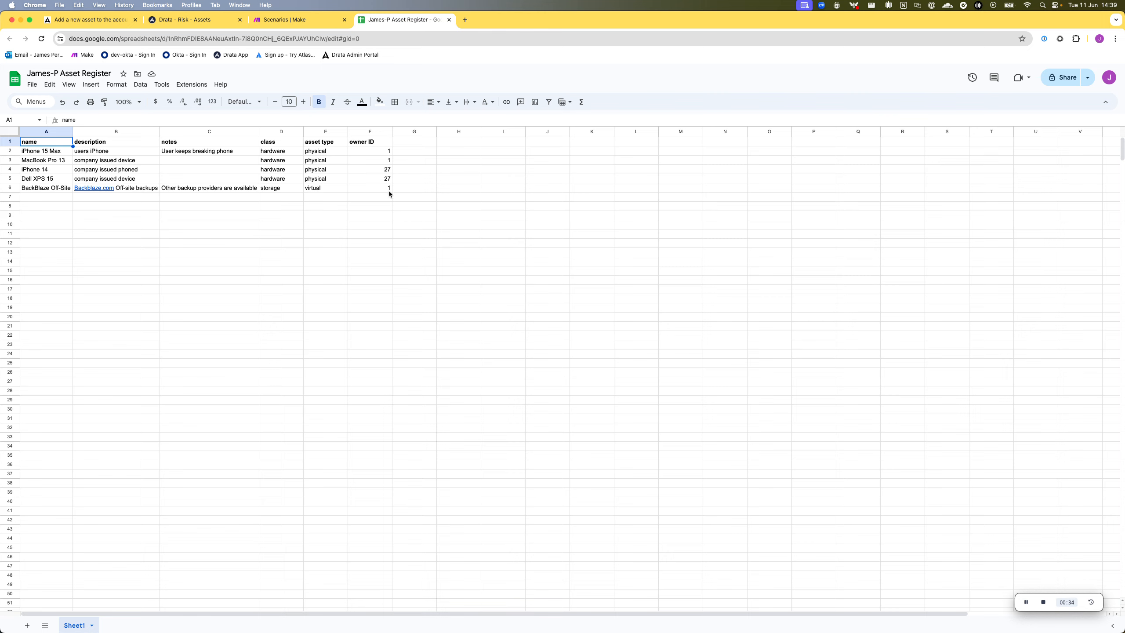
left_click(388, 190)
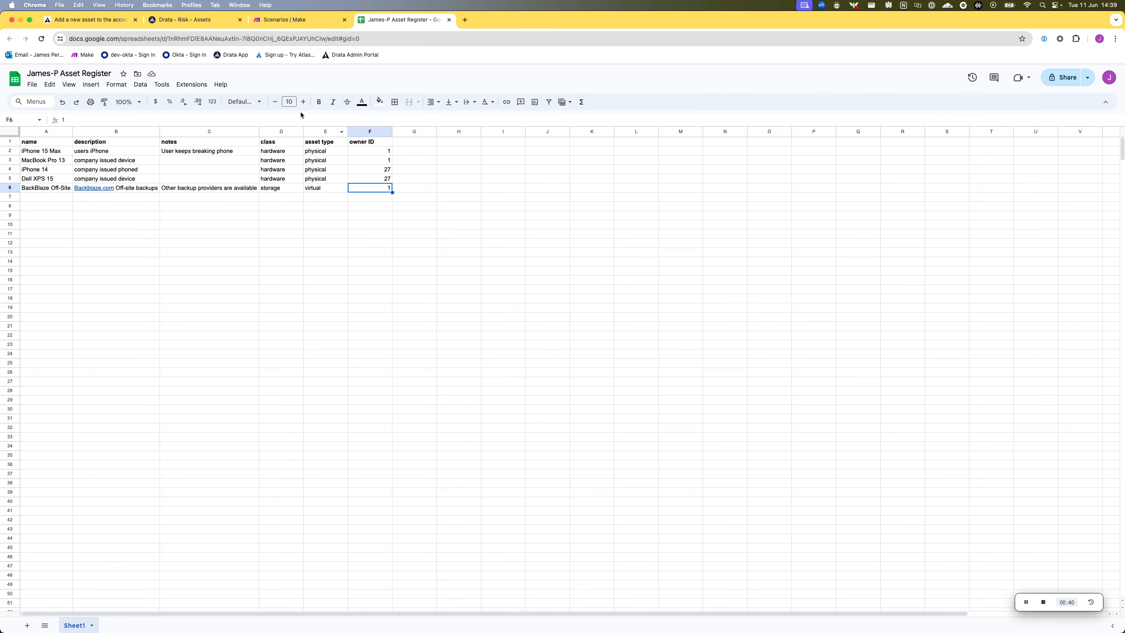
Step: Switch to Make and create a new scenario starting with the Google Sheets Get Range Values module
left_click(301, 22)
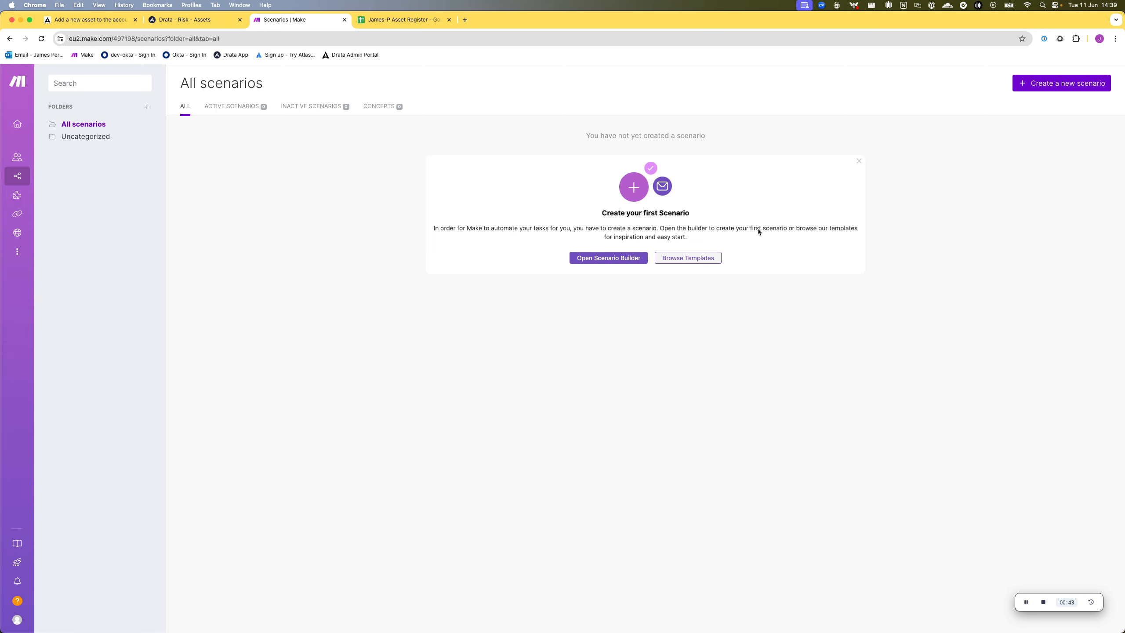
left_click(1065, 83)
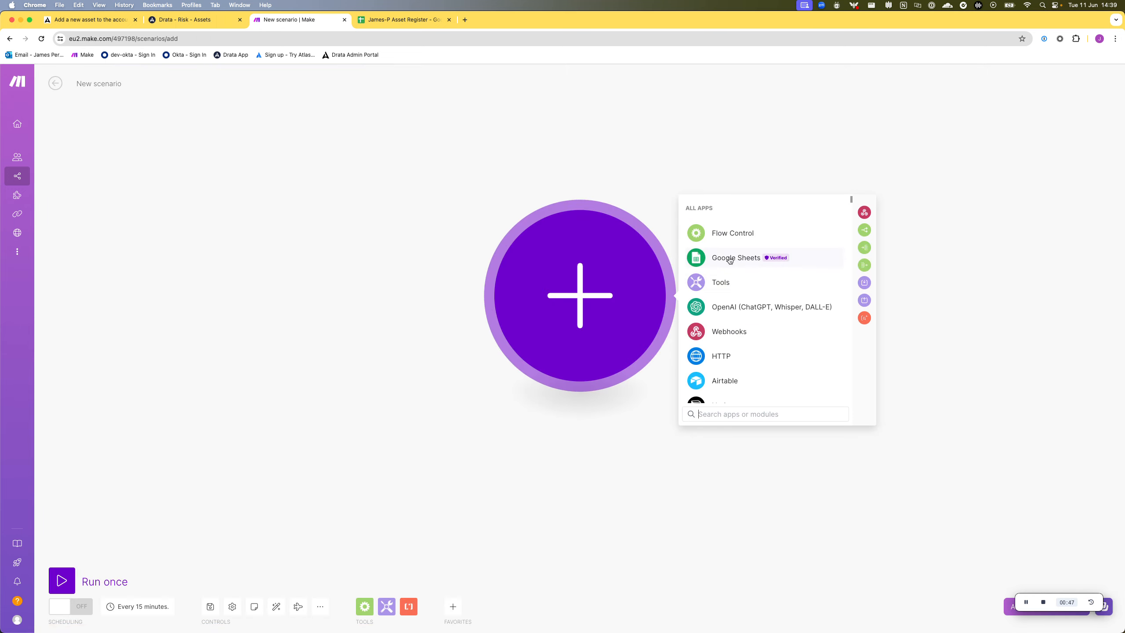
left_click(730, 261)
scroll(738, 304, "down", 10)
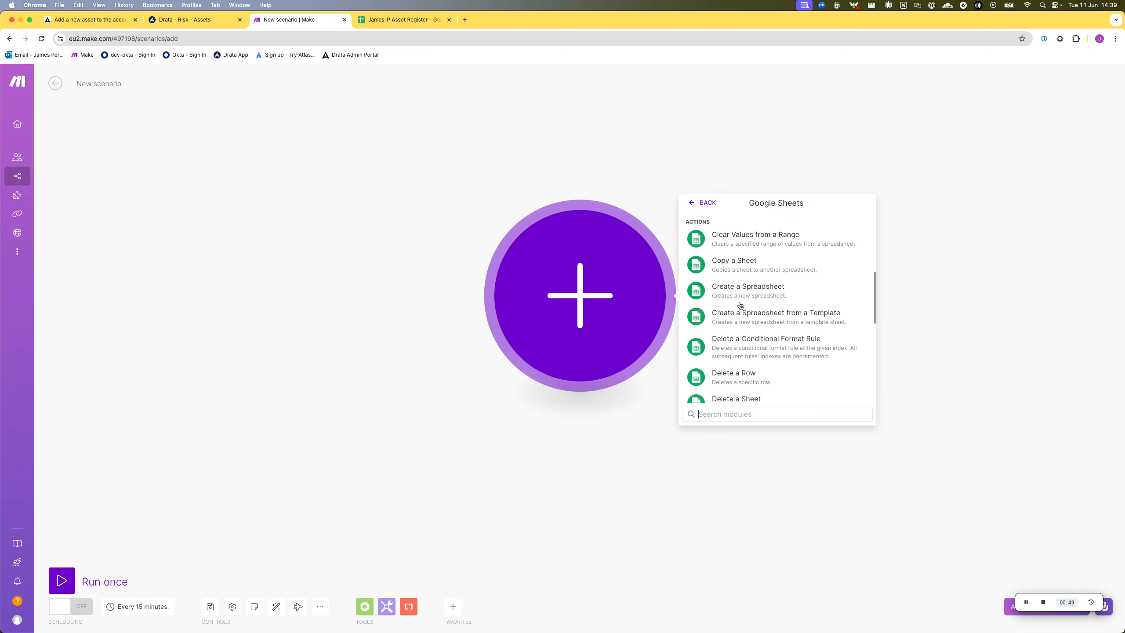
scroll(740, 306, "down", 5)
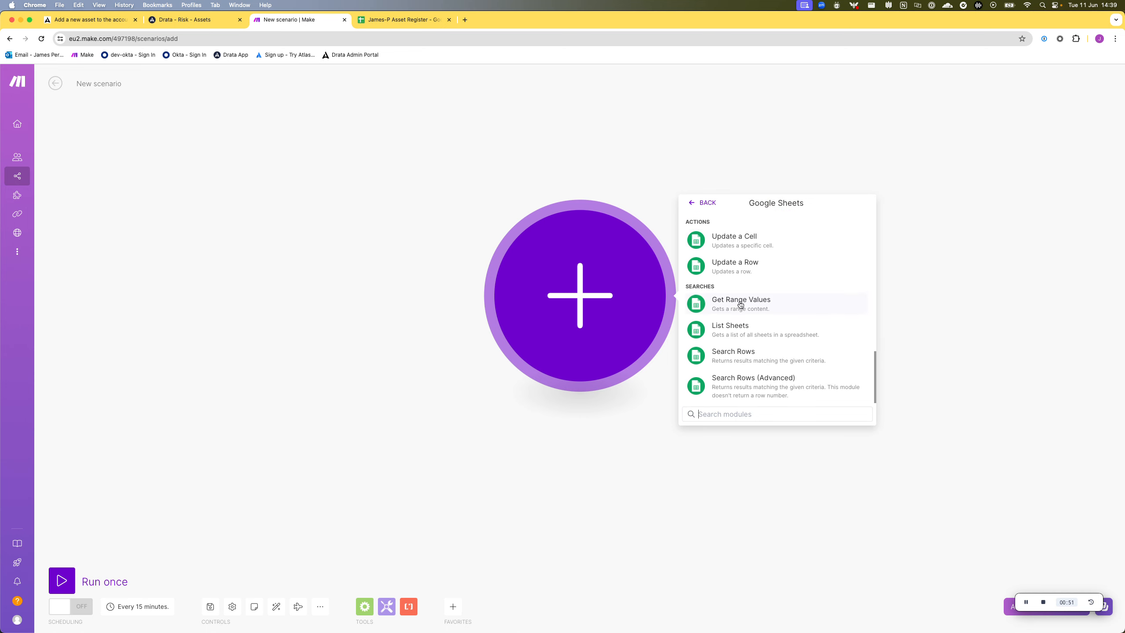
left_click(736, 309)
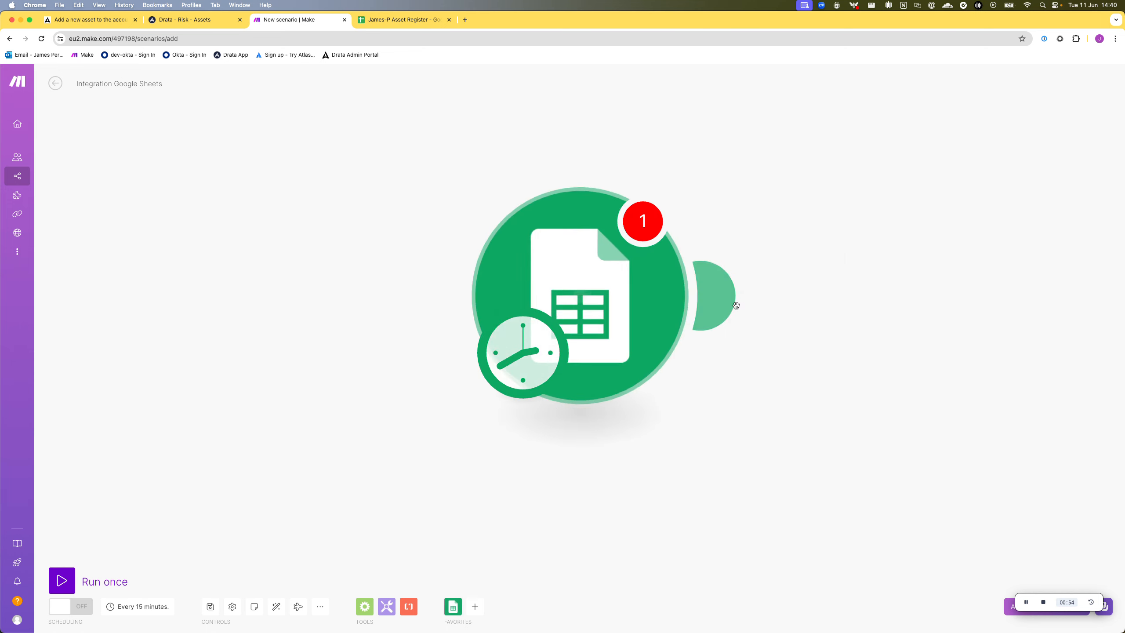
Step: Create the connection My Google connection for the module by signing in with Google and allowing Make access to Drive and Sheets
left_click(764, 297)
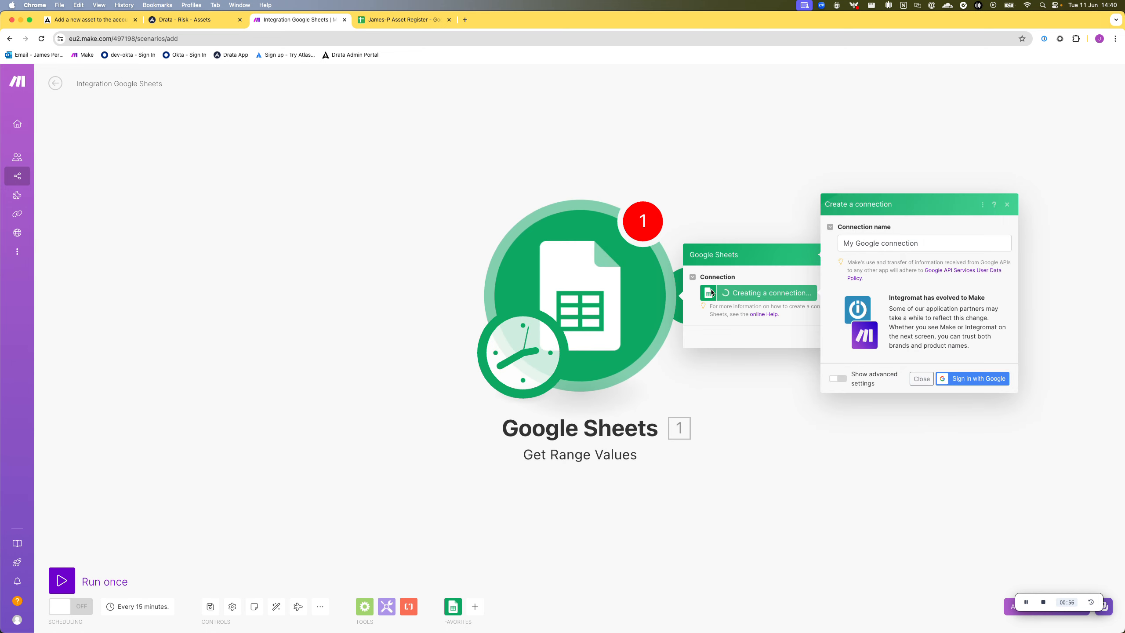
left_click(967, 381)
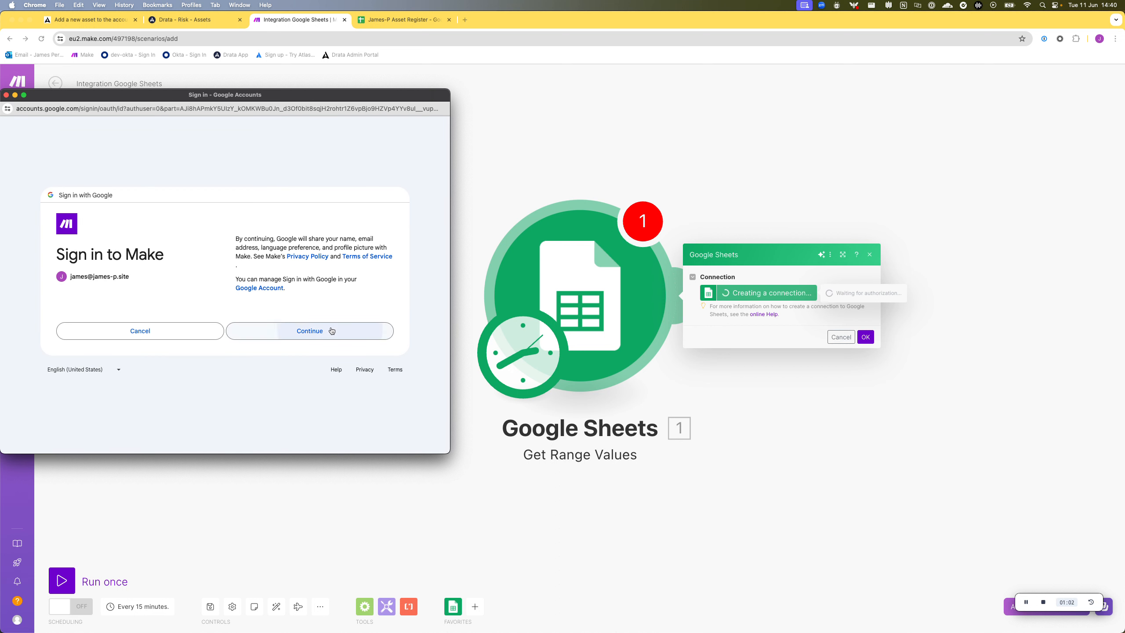
left_click_drag(343, 98, 552, 85)
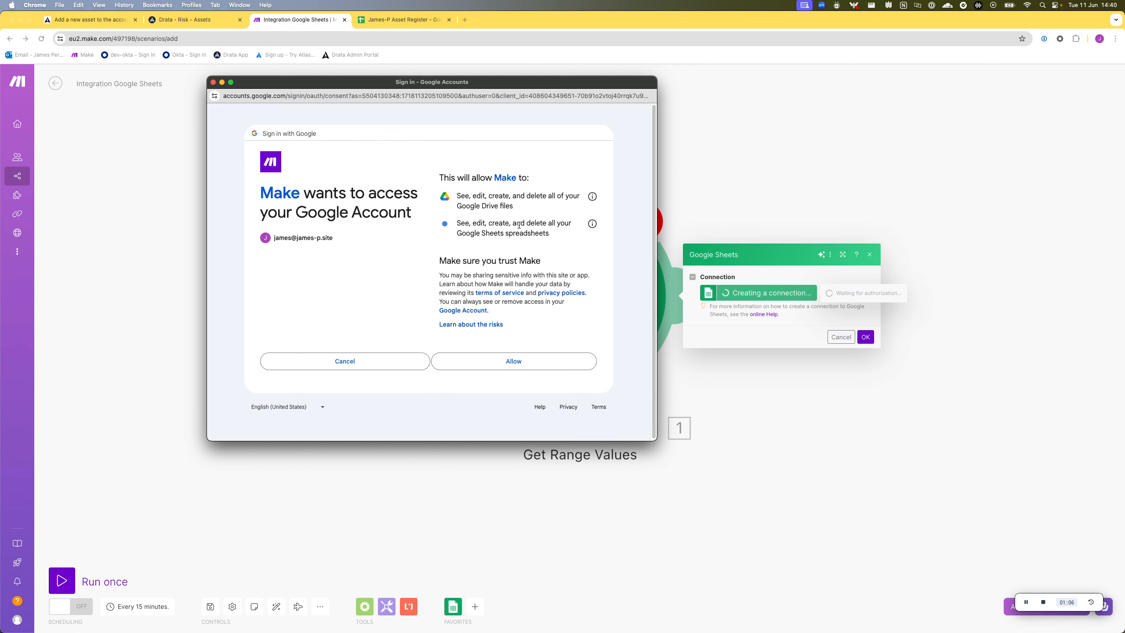
left_click(513, 362)
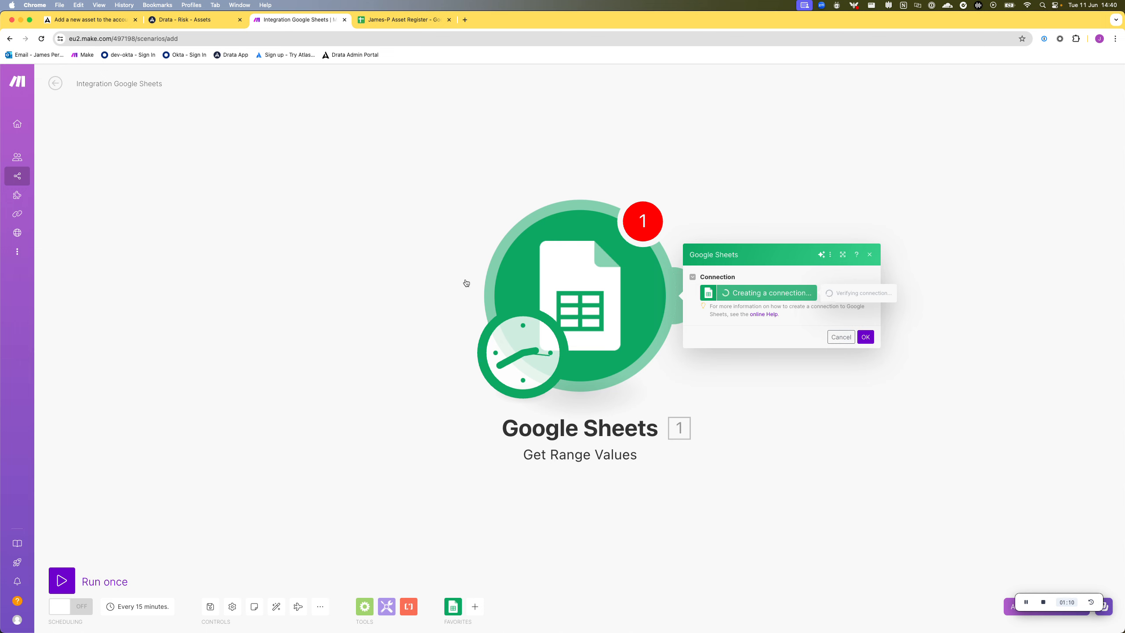
Step: Set the module to select from the list, choosing the Asset Register spreadsheet in My Drive and its Sheet1
left_click(758, 256)
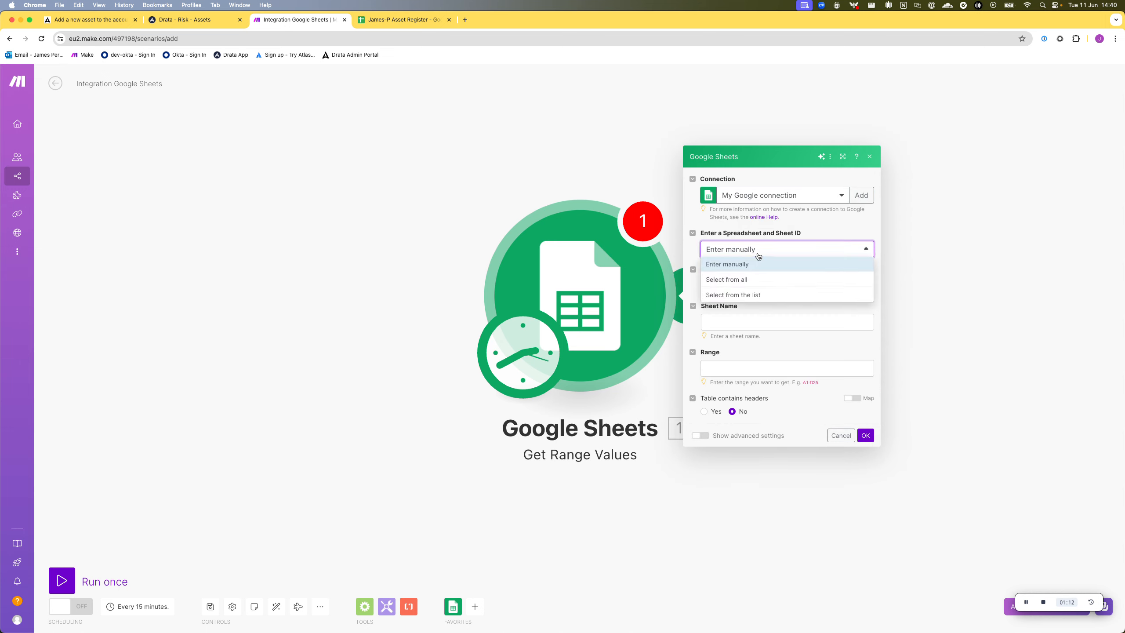
left_click(757, 295)
left_click(748, 327)
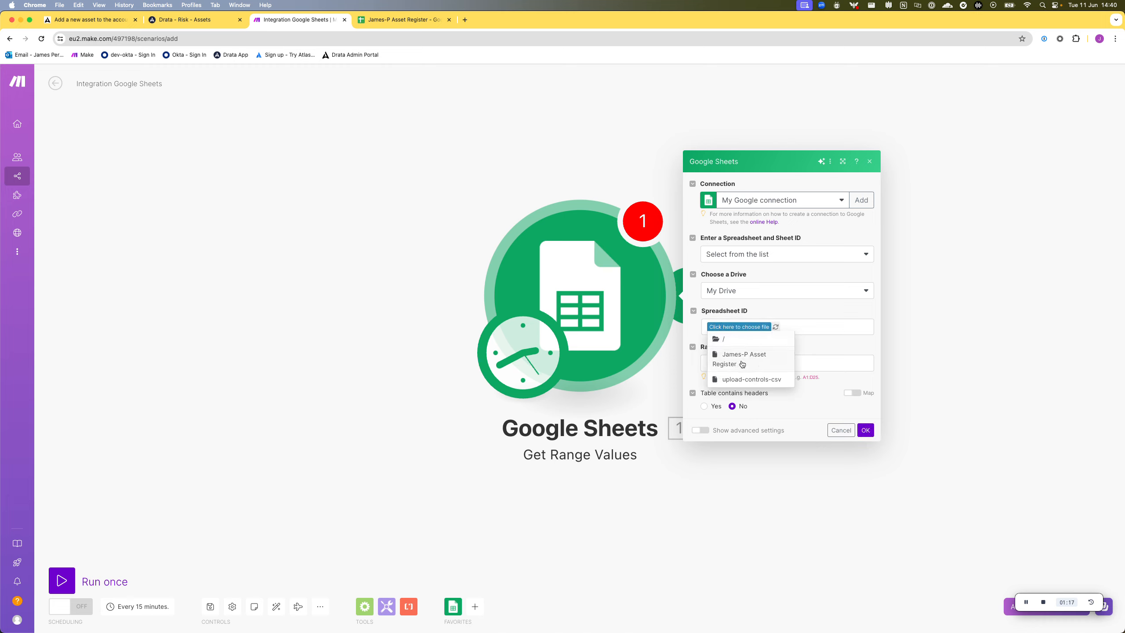
left_click(742, 364)
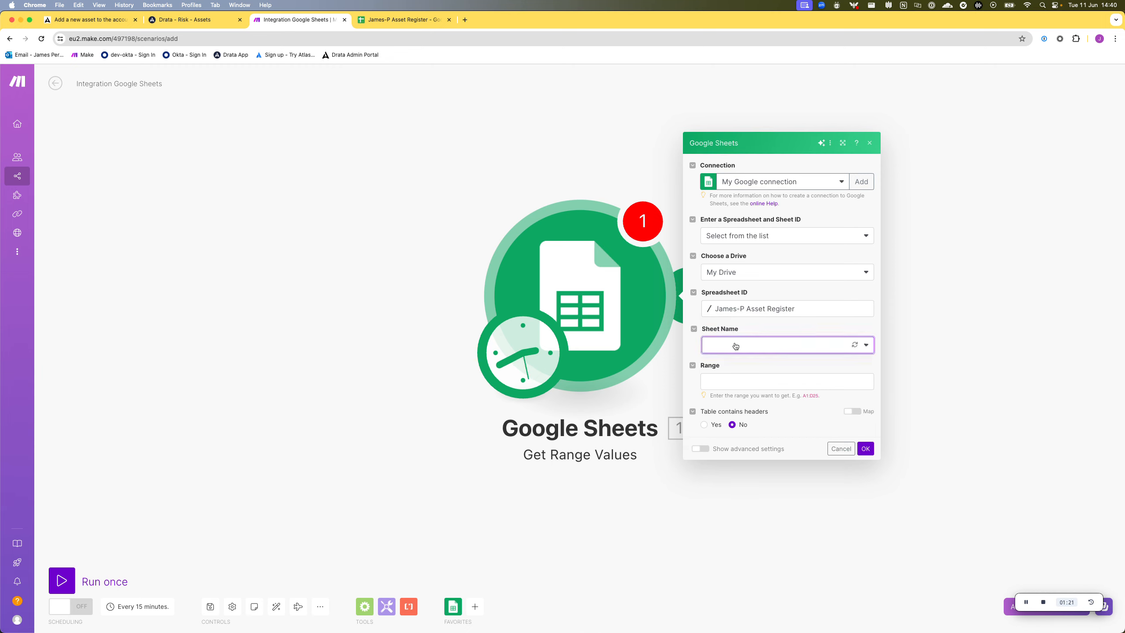
left_click(735, 346)
left_click(733, 359)
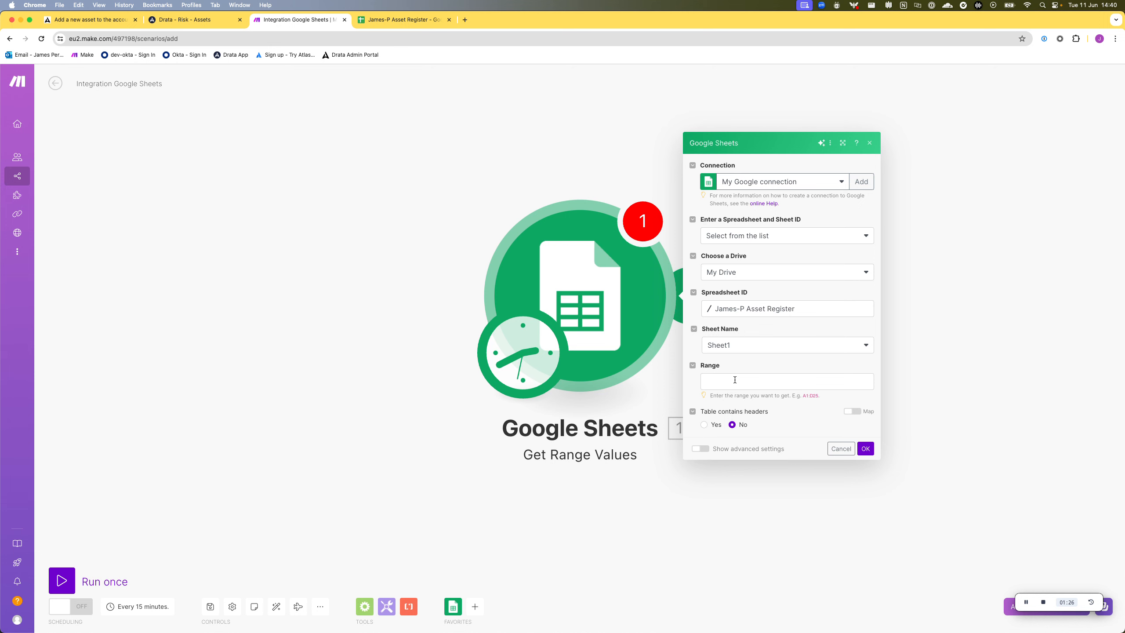
Step: Check the asset columns and rows in the spreadsheet and set the module's range to A2:F25
left_click(734, 379)
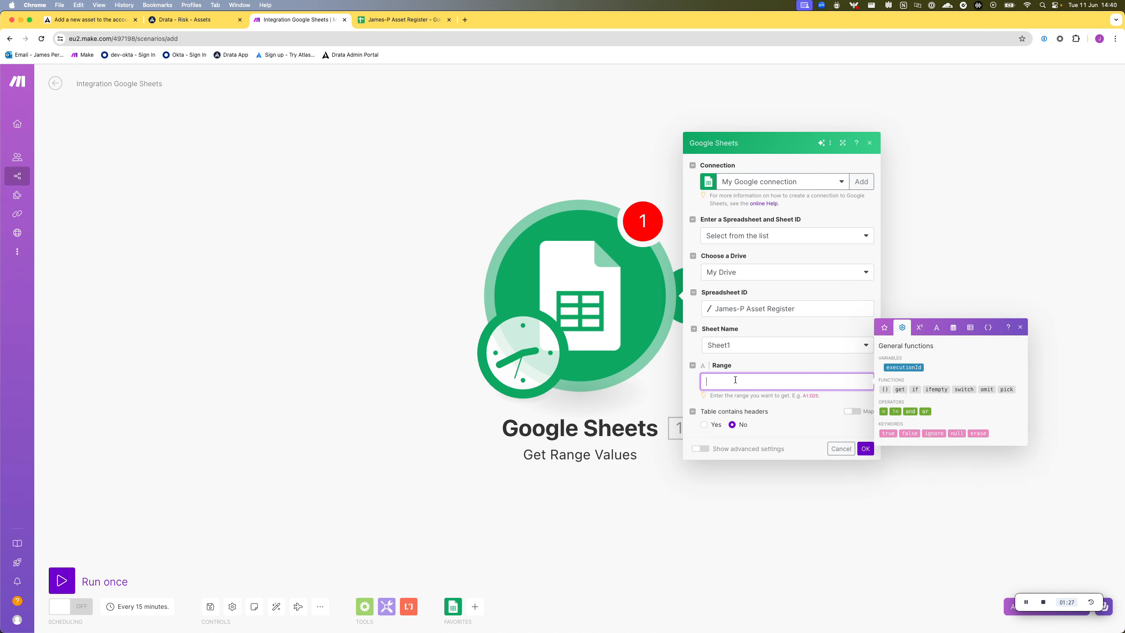
left_click(393, 21)
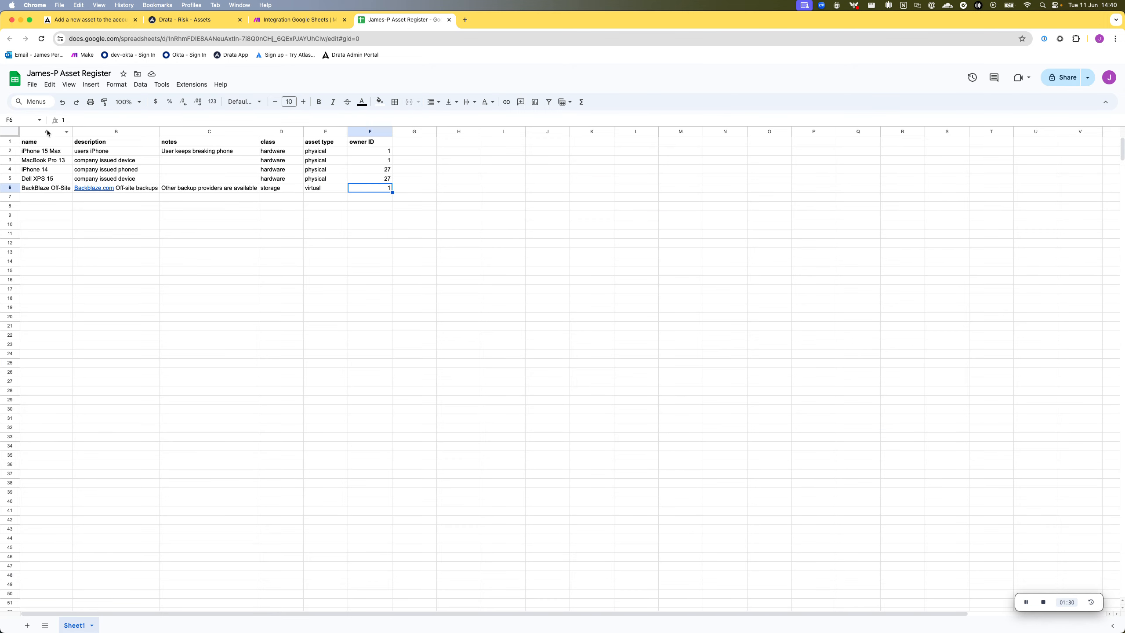
left_click_drag(48, 133, 378, 135)
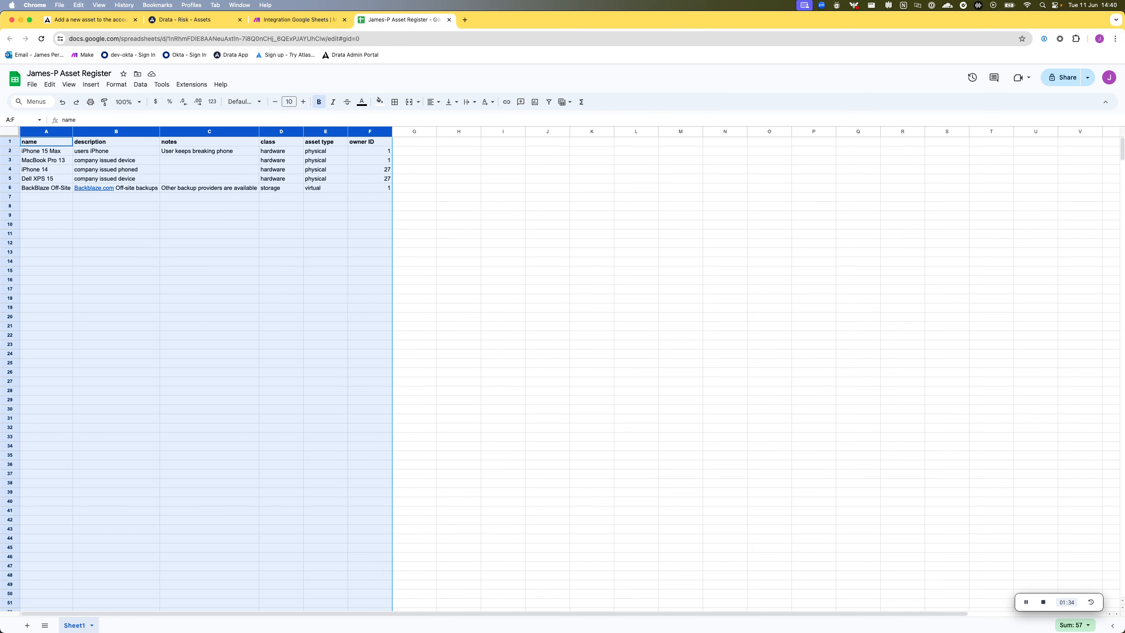
left_click(9, 141)
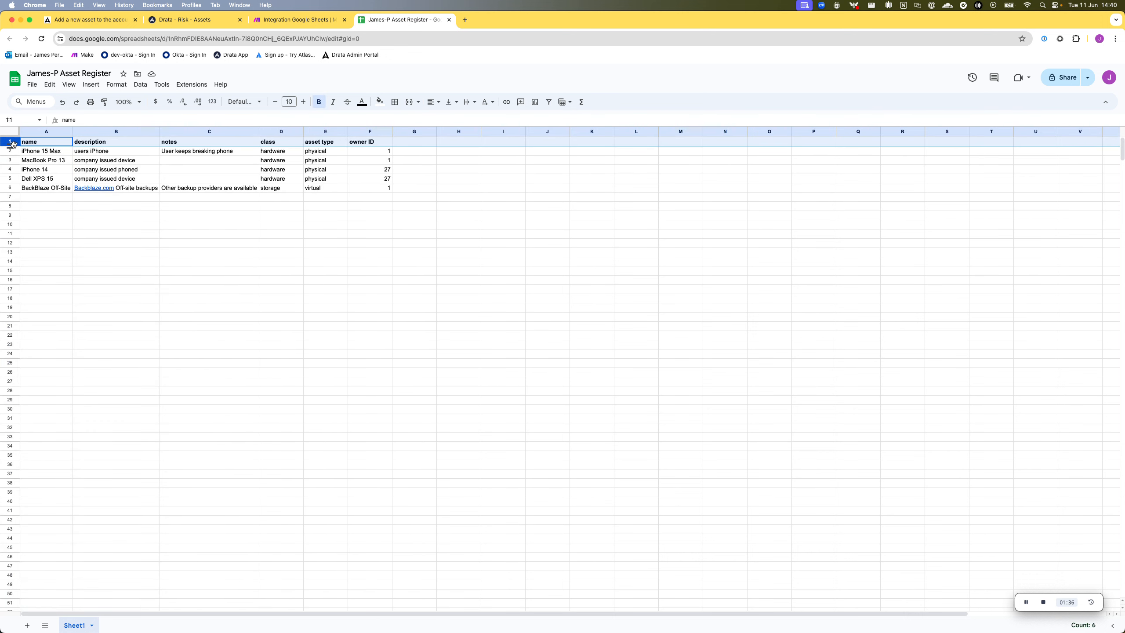
left_click(8, 151)
left_click_drag(7, 150, 16, 361)
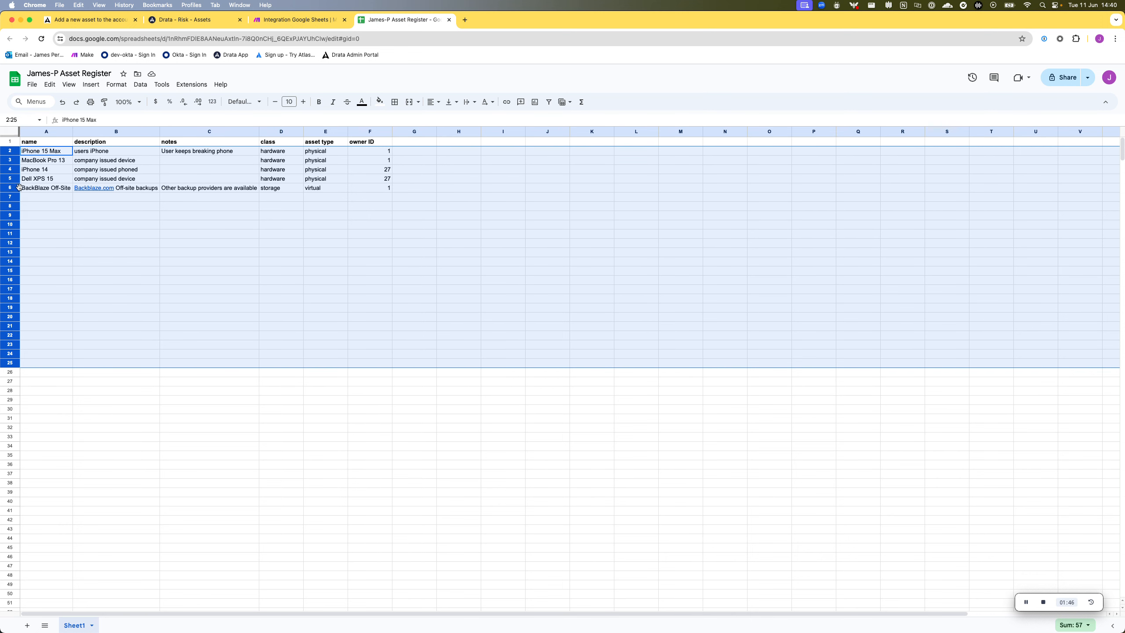
left_click(18, 188)
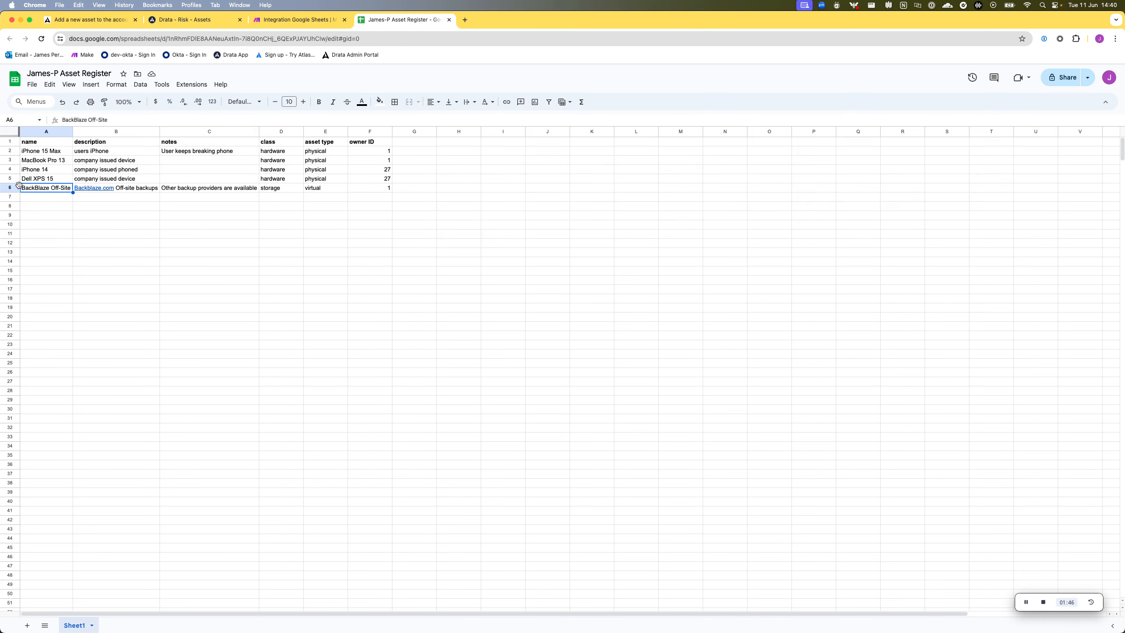
left_click(194, 19)
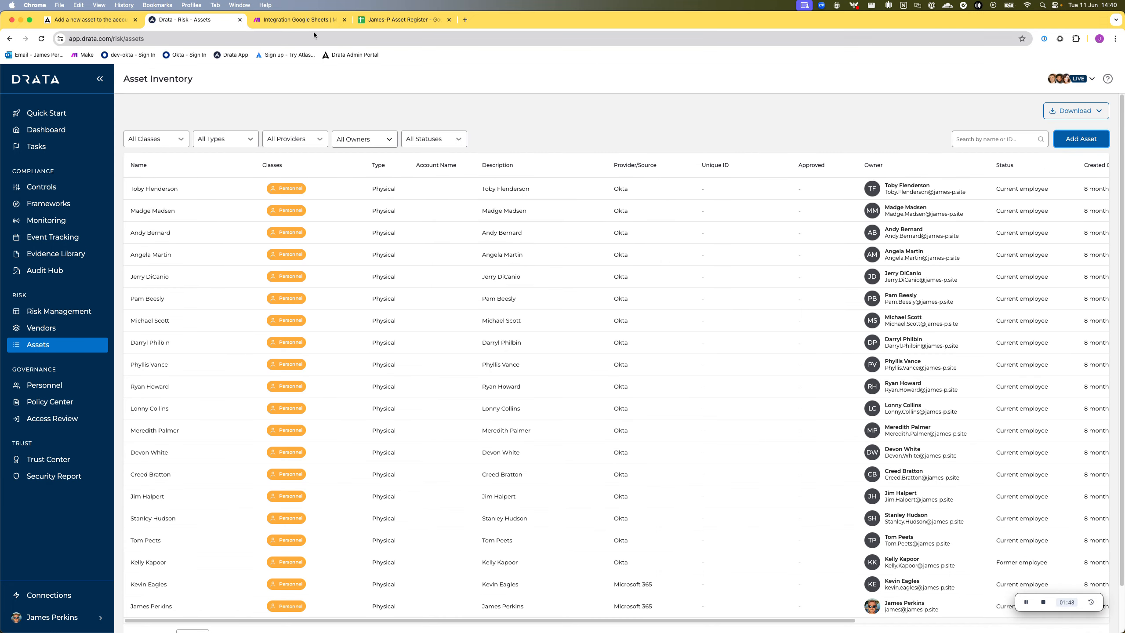
left_click(292, 19)
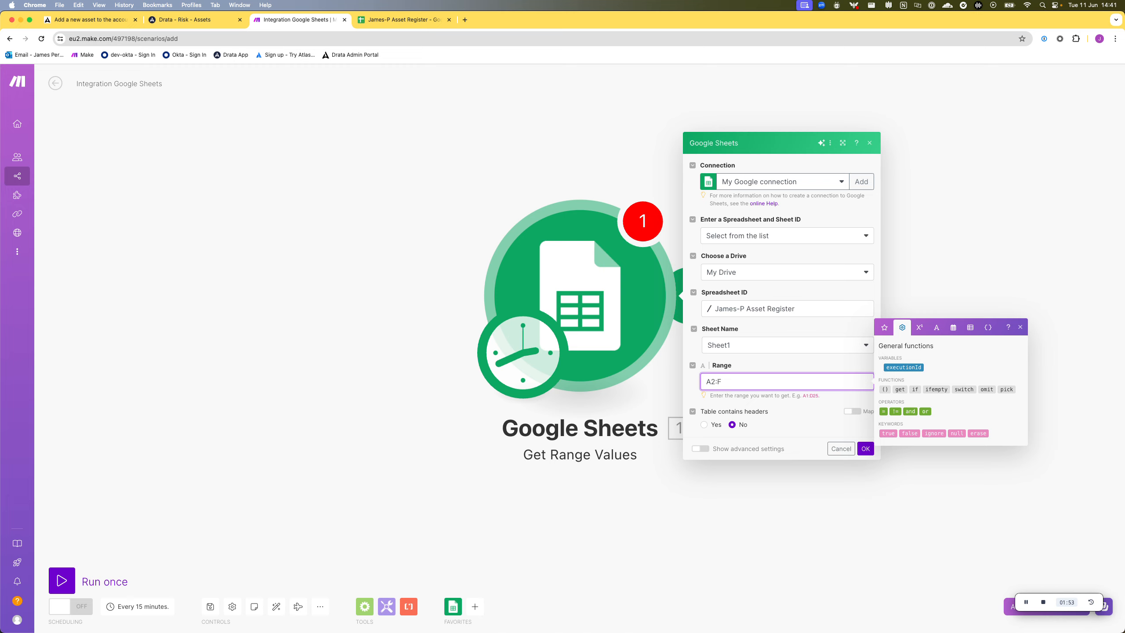
type("5")
Step: Mark the table as containing headers, set the row with headers to A1:F1, and save the module settings
left_click(710, 425)
left_click(704, 424)
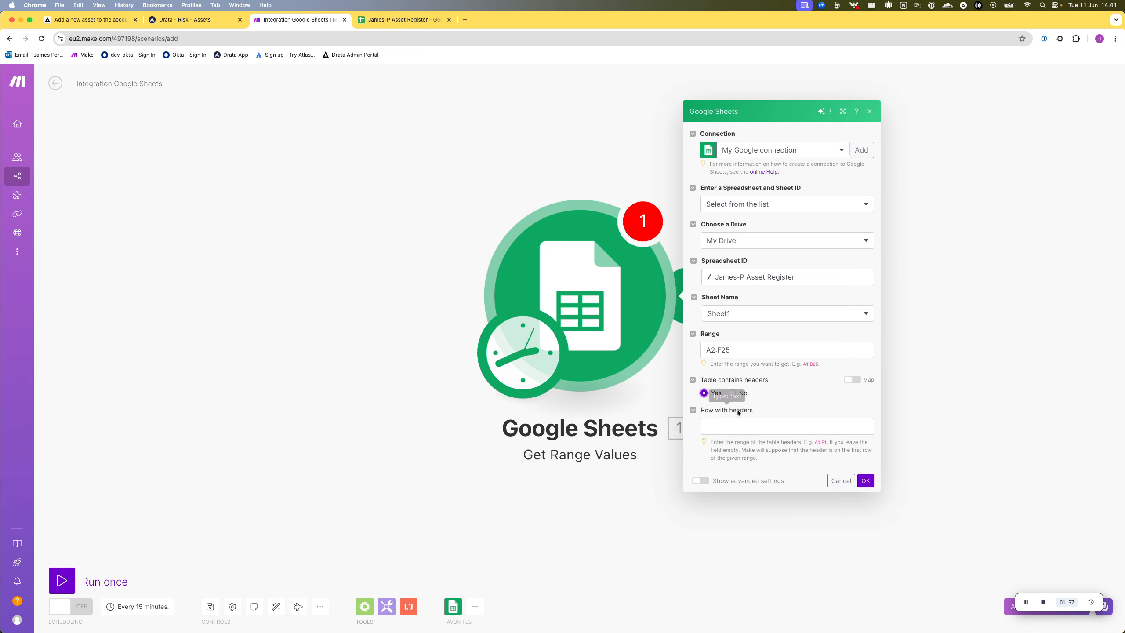
left_click(374, 20)
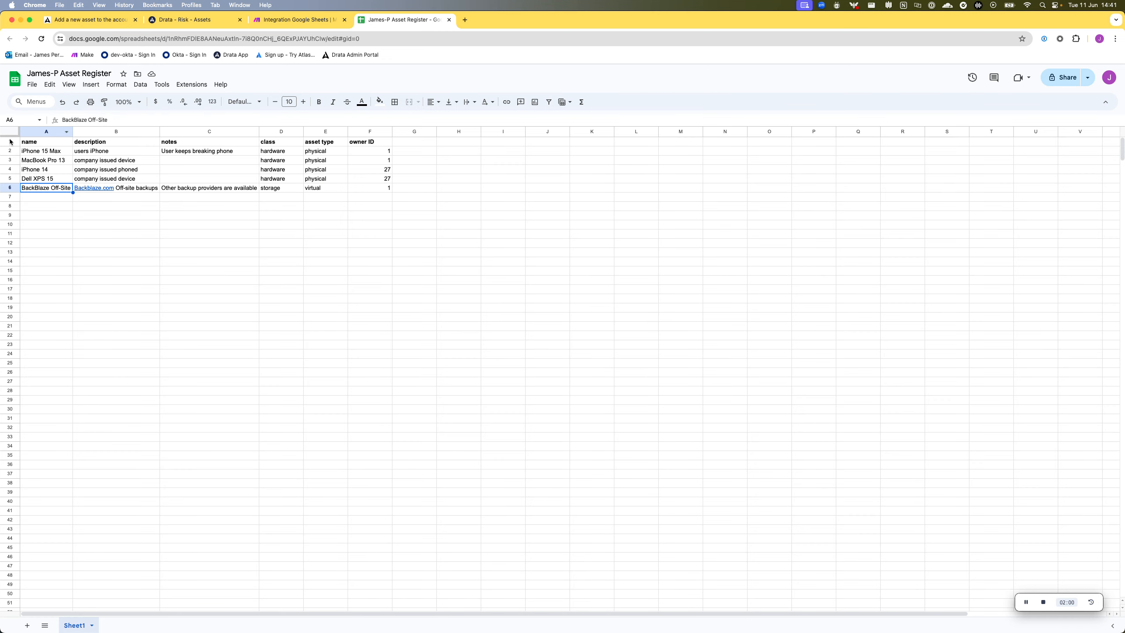
left_click(10, 141)
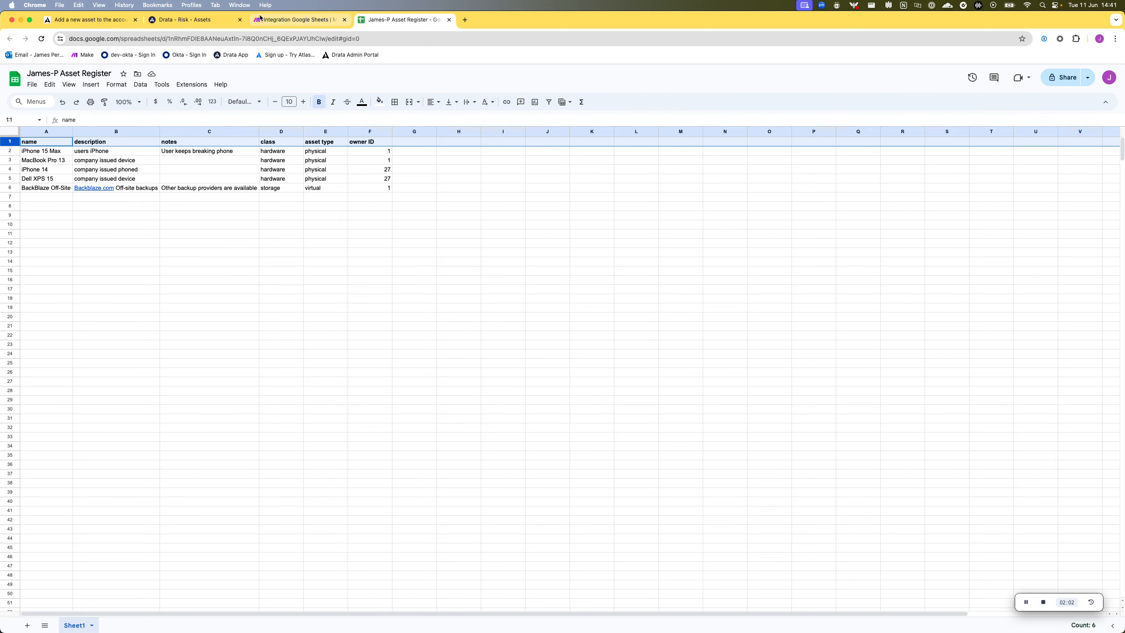
left_click(297, 19)
left_click(752, 426)
type("A1")
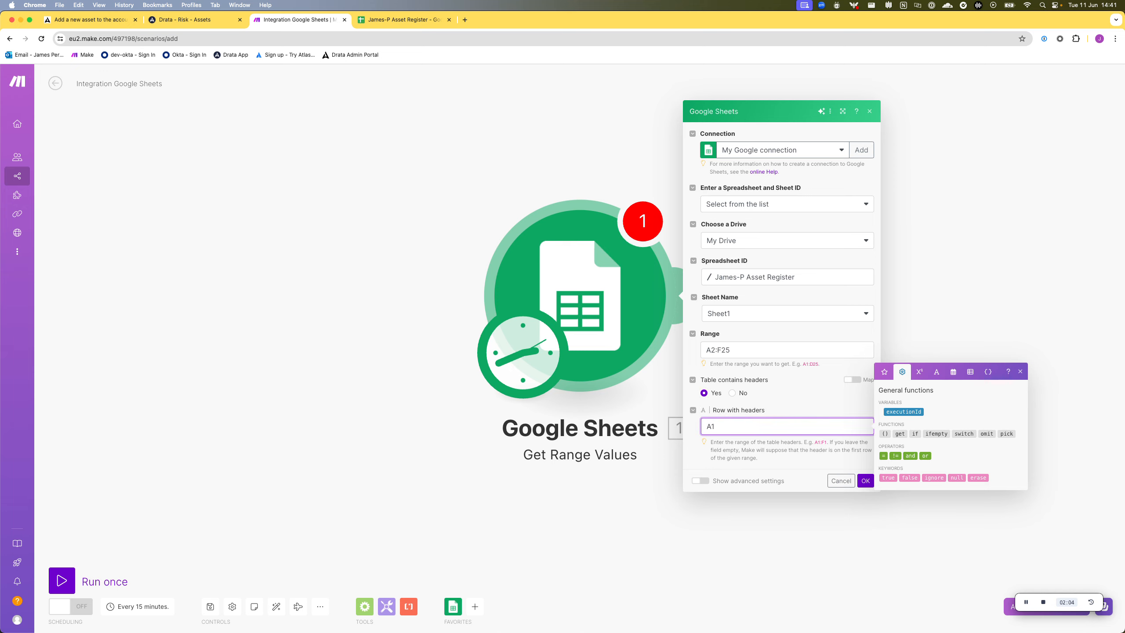
type(":F1")
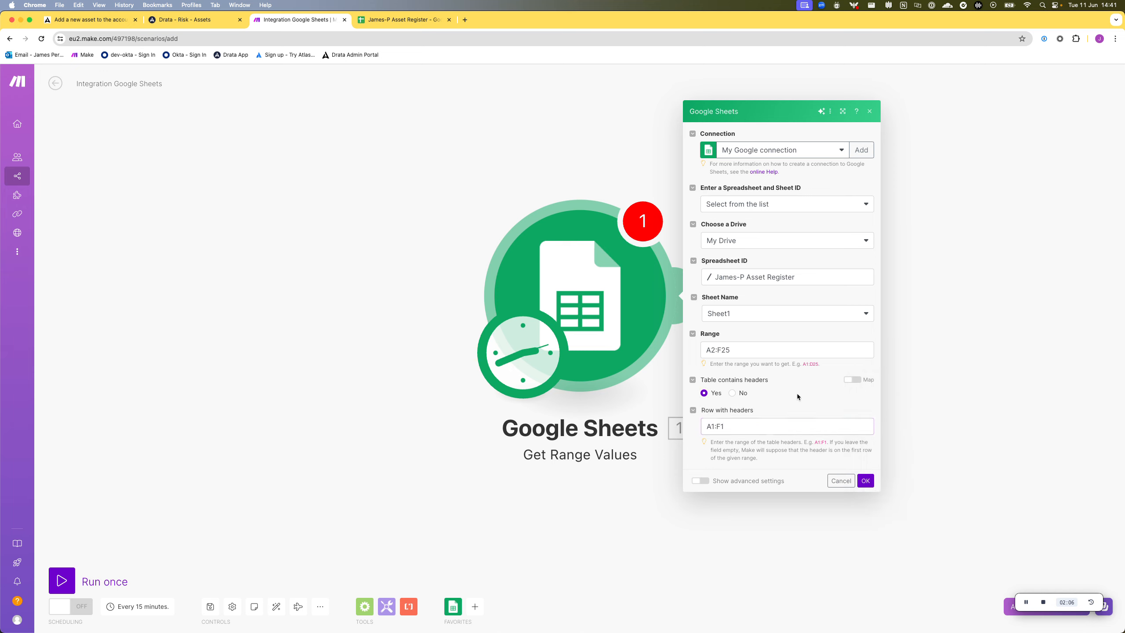
left_click(865, 480)
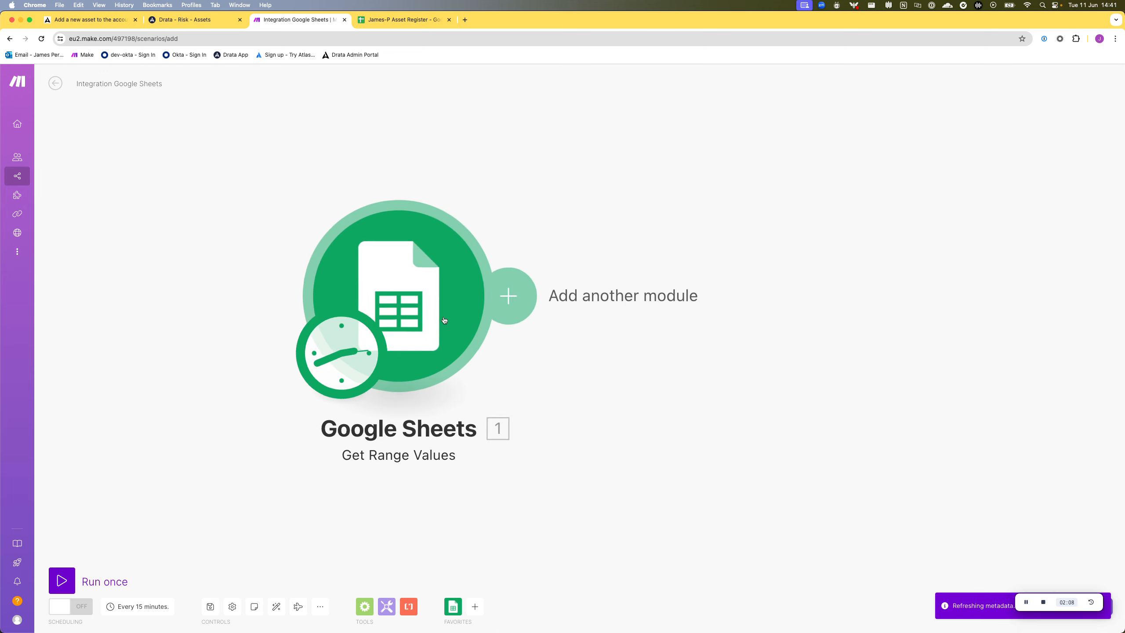
Step: Run only the Google Sheets module and review the asset bundles in its output
right_click(381, 302)
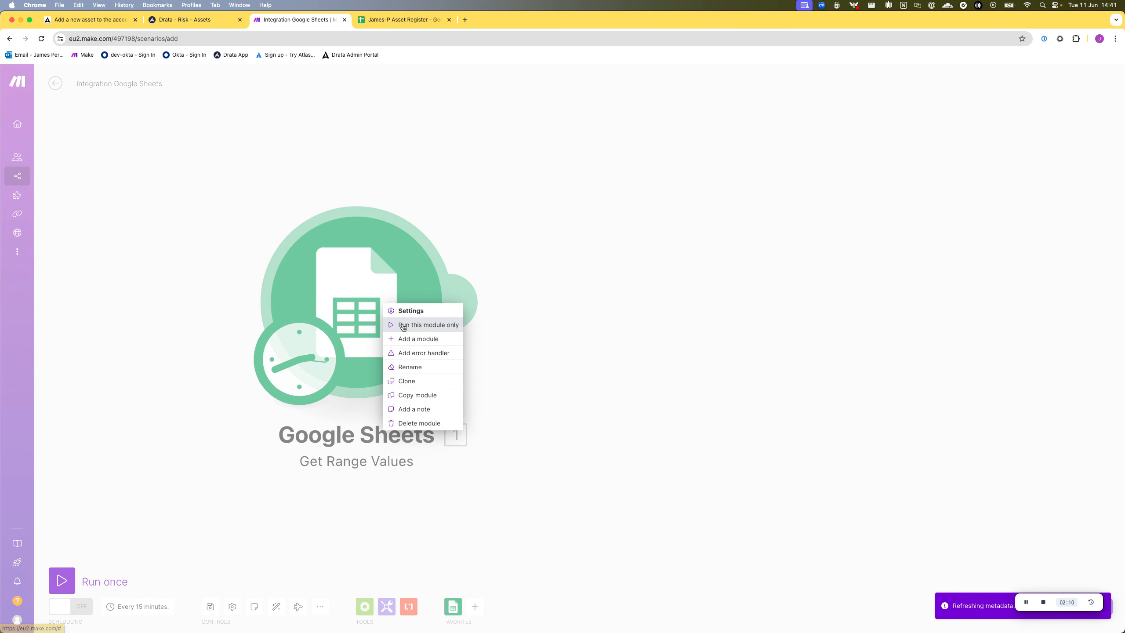
left_click(416, 324)
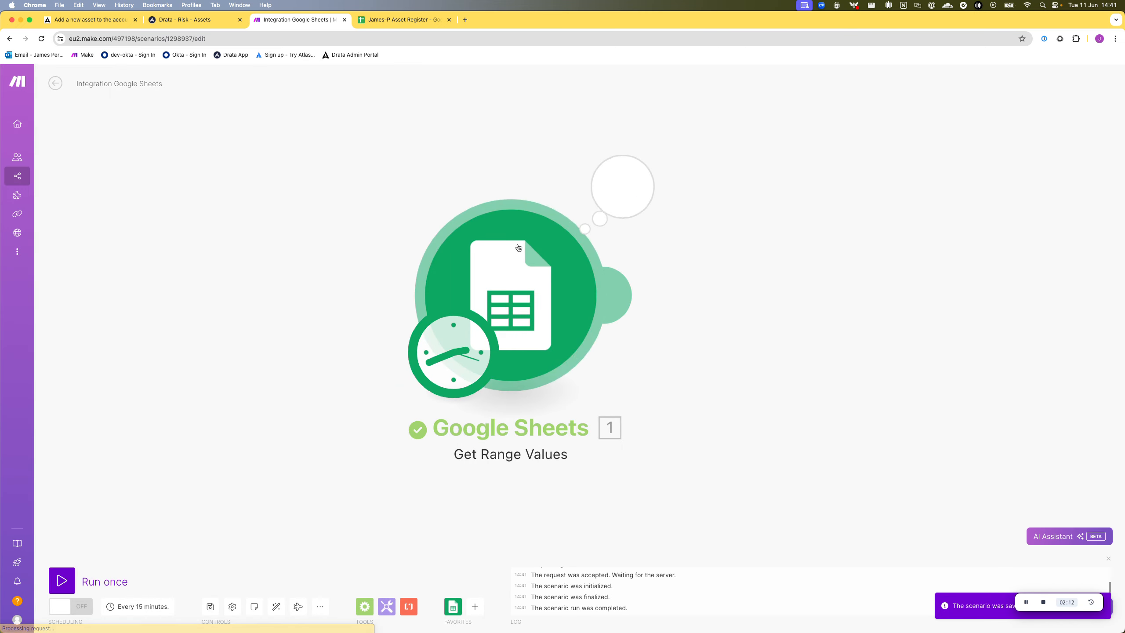
left_click(622, 186)
scroll(729, 247, "down", 5)
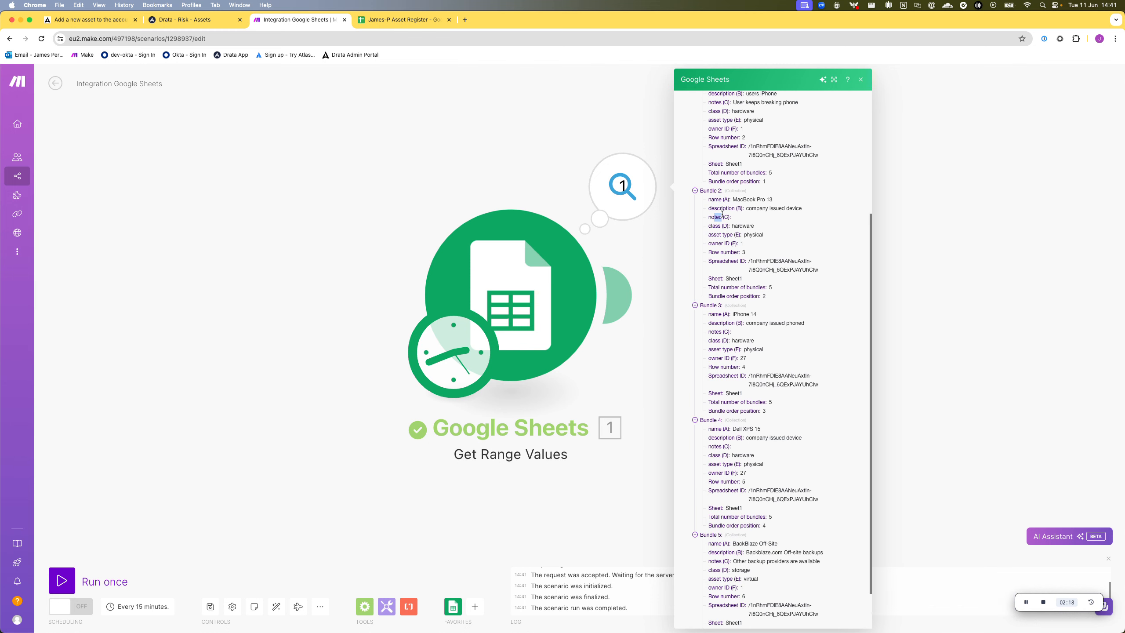
left_click(505, 136)
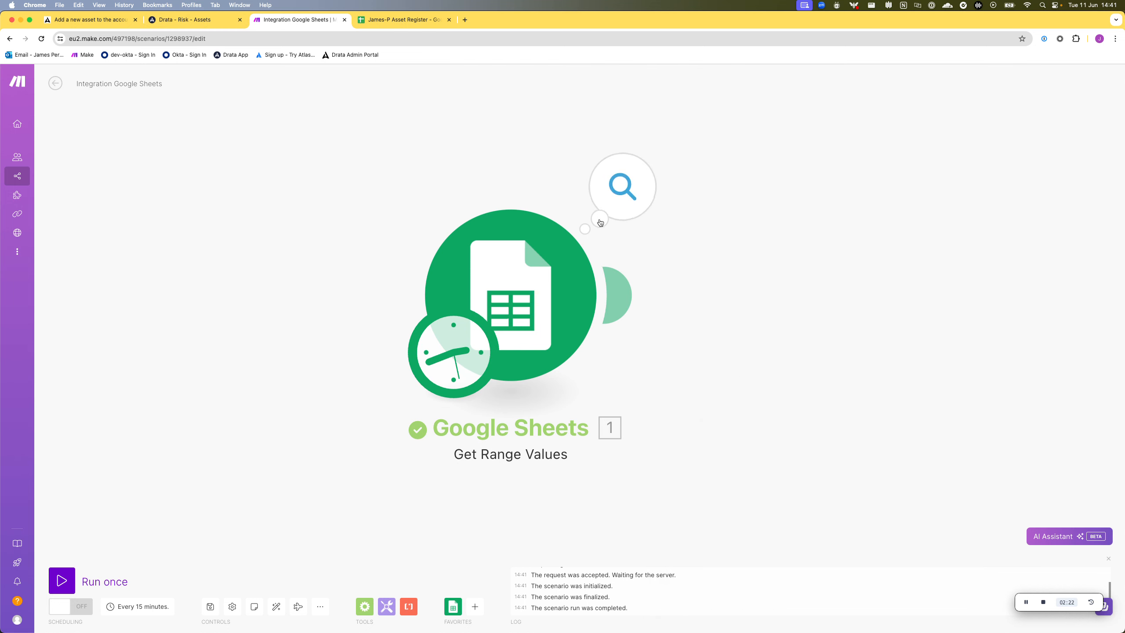
left_click(122, 32)
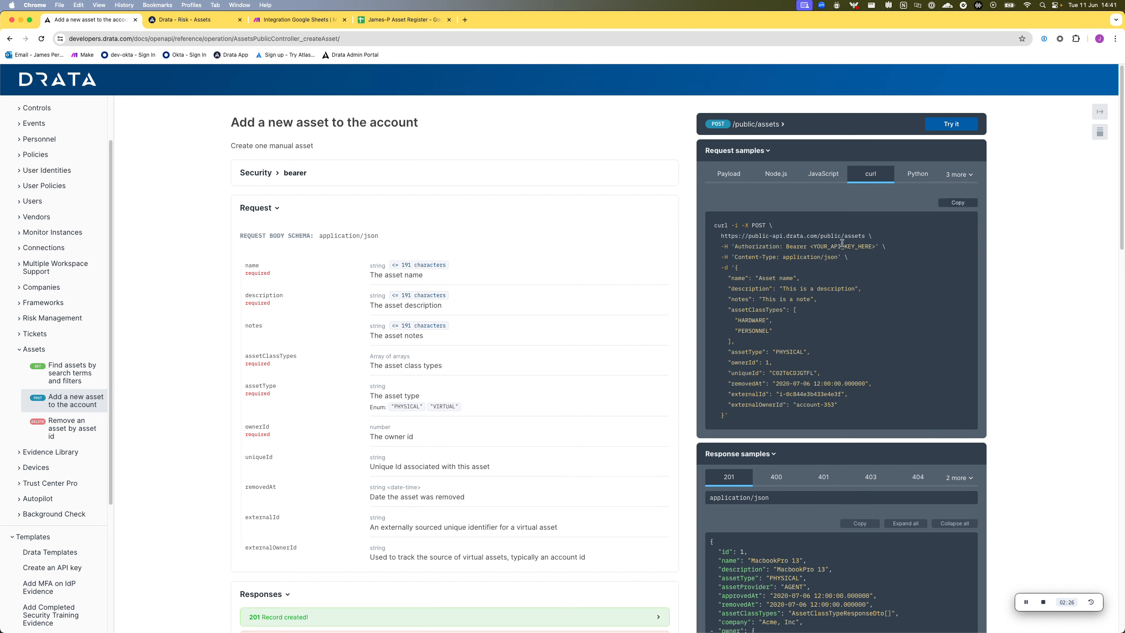
left_click_drag(865, 235, 721, 236)
key("super+c")
left_click(739, 235)
Step: Back in the Make scenario, add an HTTP "Make an API Key Auth request" module after the Google Sheets module
left_click(297, 20)
left_click(635, 297)
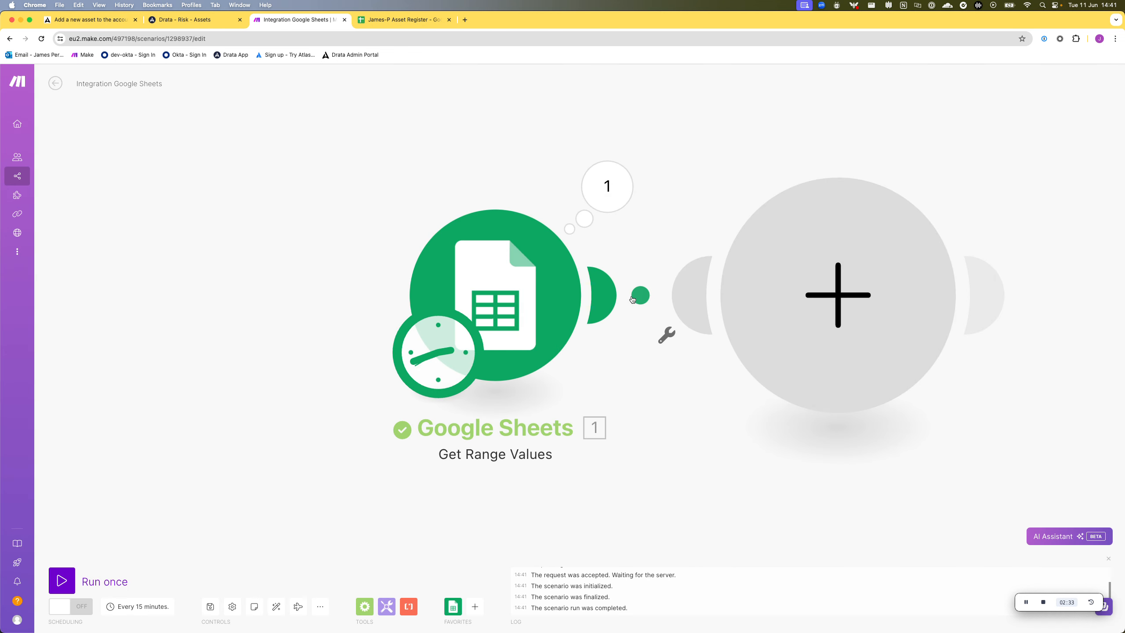
scroll(948, 330, "down", 2)
left_click(958, 346)
scroll(974, 336, "down", 3)
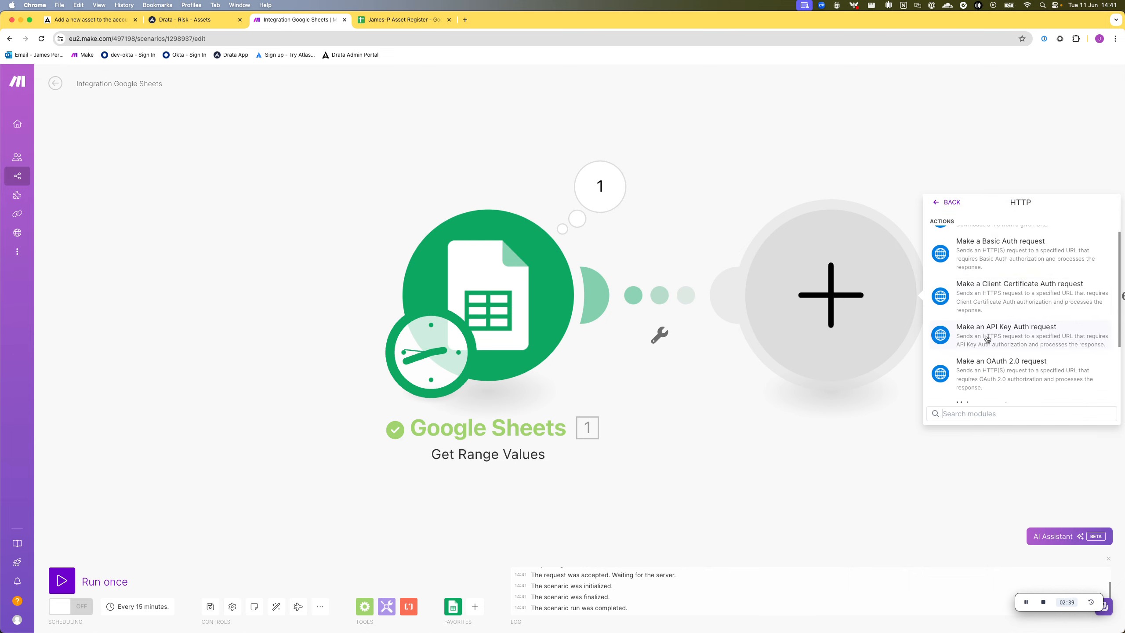
left_click(996, 338)
left_click(994, 180)
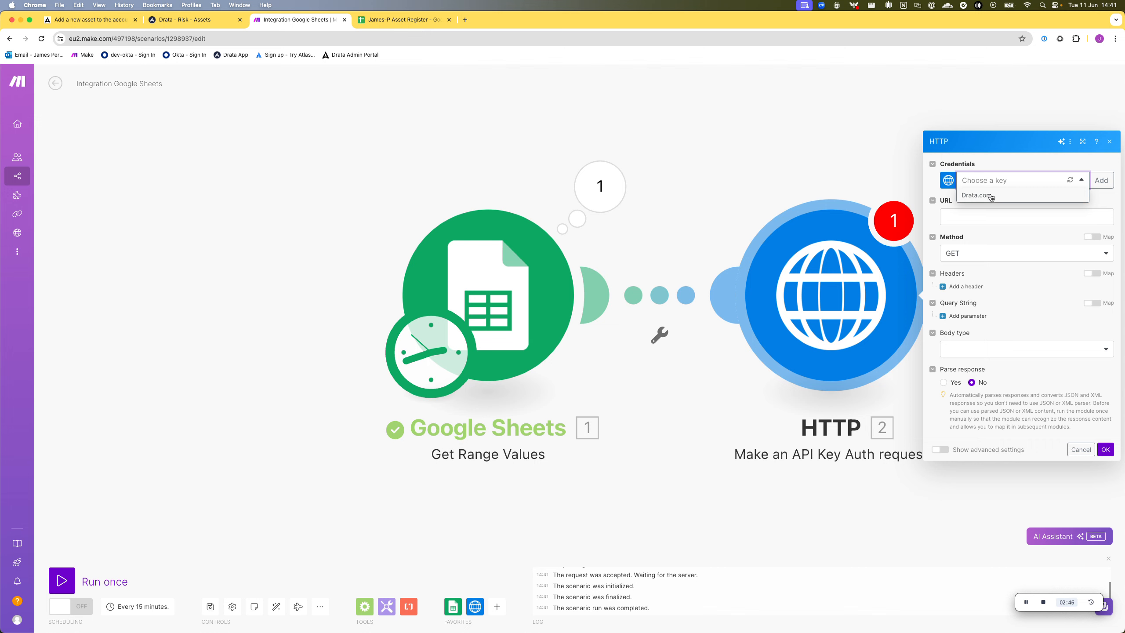
left_click(981, 196)
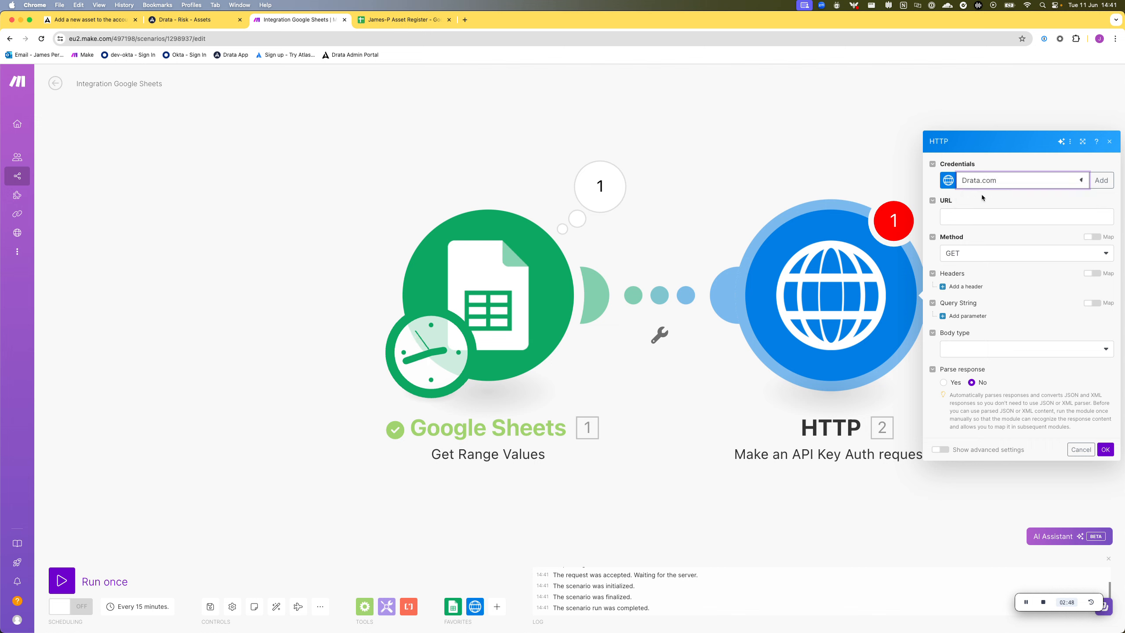
left_click(976, 217)
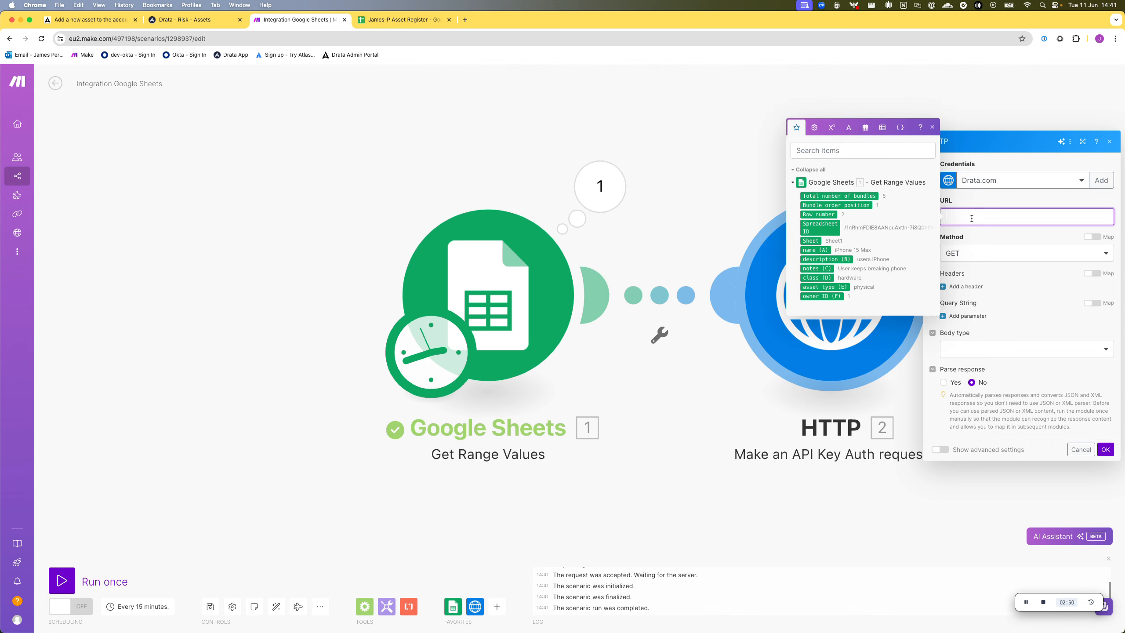
key("super+v")
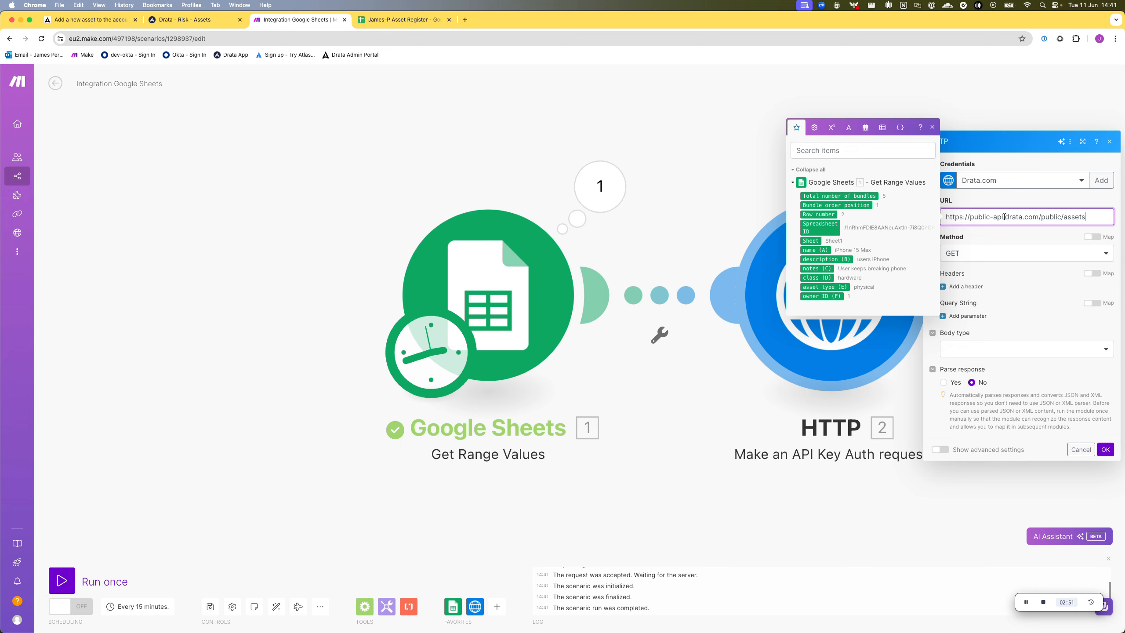
type(".eu")
left_click(1017, 227)
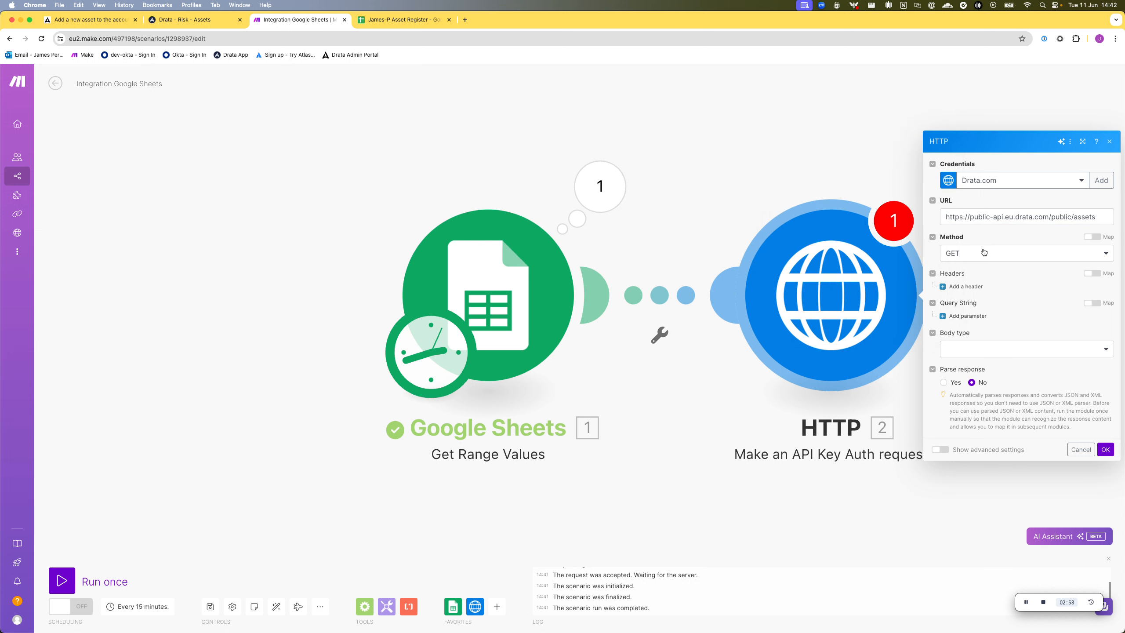
Step: Set the request method to POST and check the authorization and content-type headers in the Drata documentation's curl sample
left_click(983, 253)
left_click(971, 300)
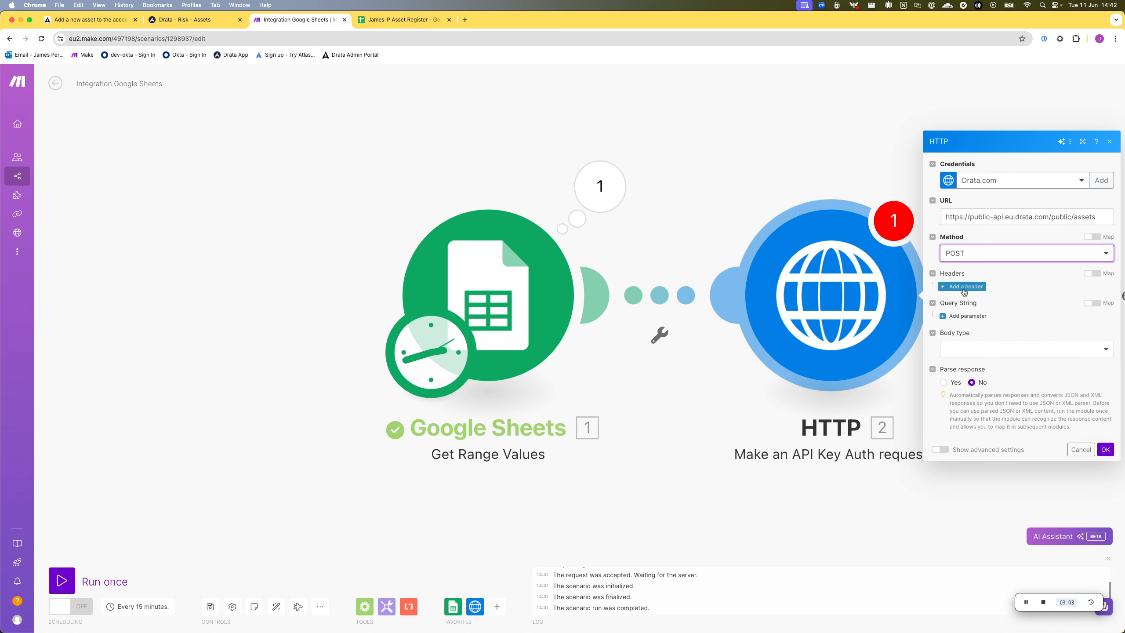
left_click(195, 19)
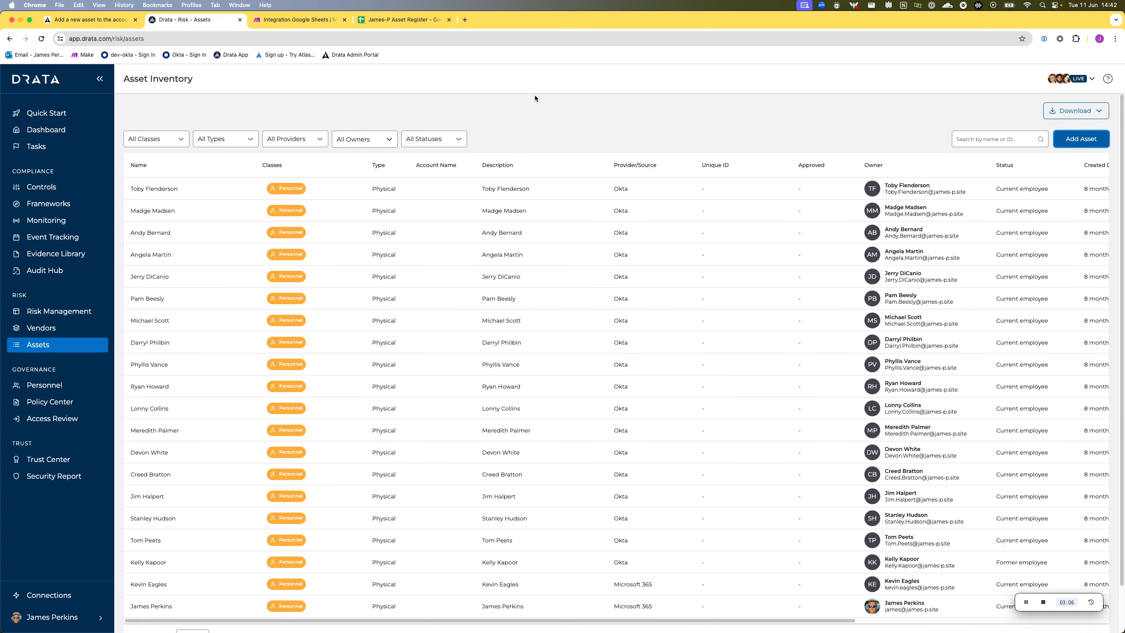
left_click(68, 20)
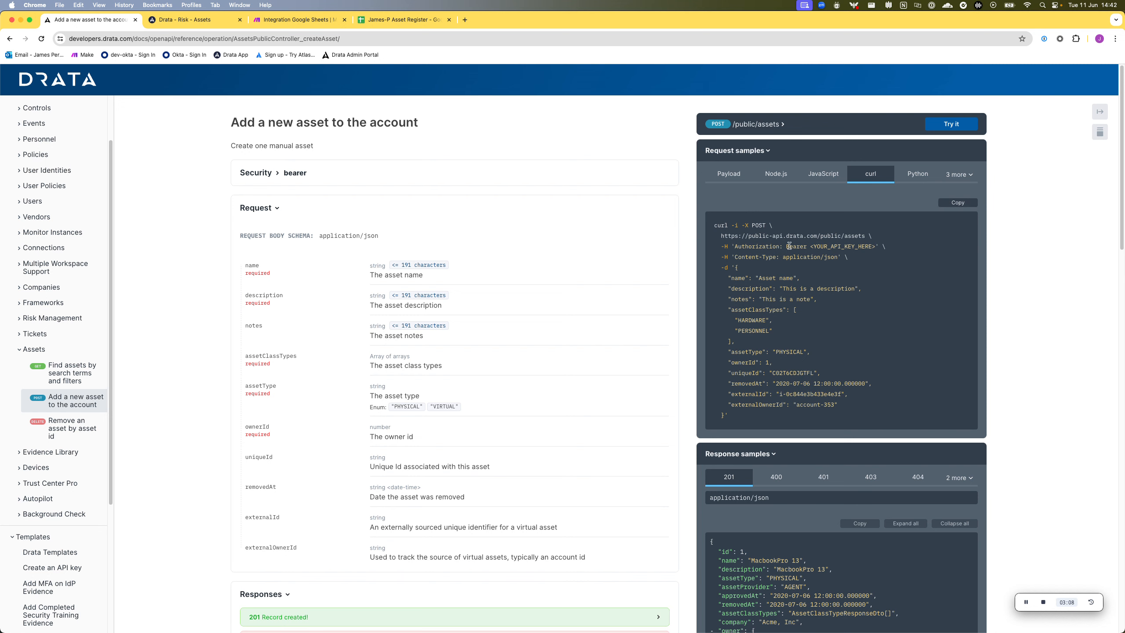
left_click_drag(878, 246, 814, 257)
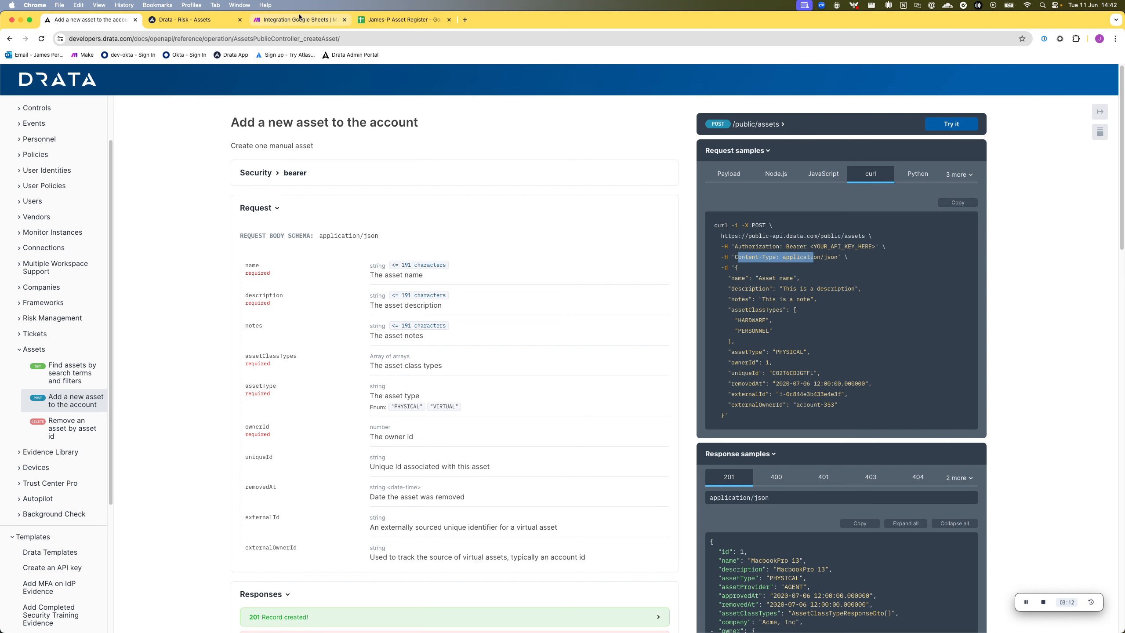
left_click(298, 18)
Step: Set the HTTP module's body type to Raw and its content type to JSON (application/json)
left_click(980, 353)
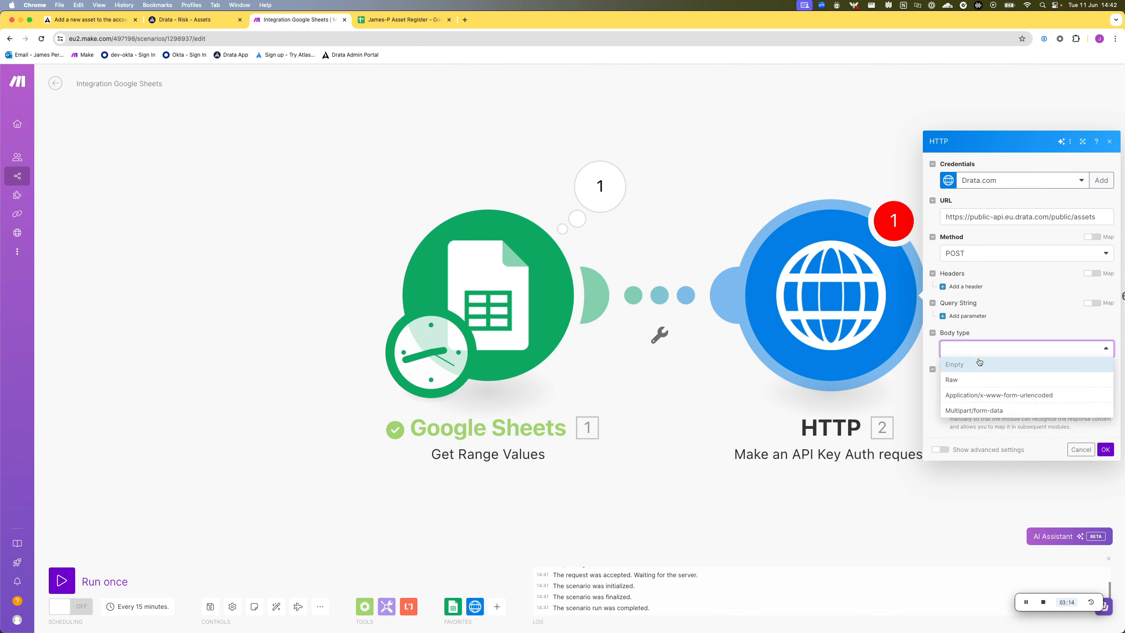
left_click(979, 379)
left_click(973, 346)
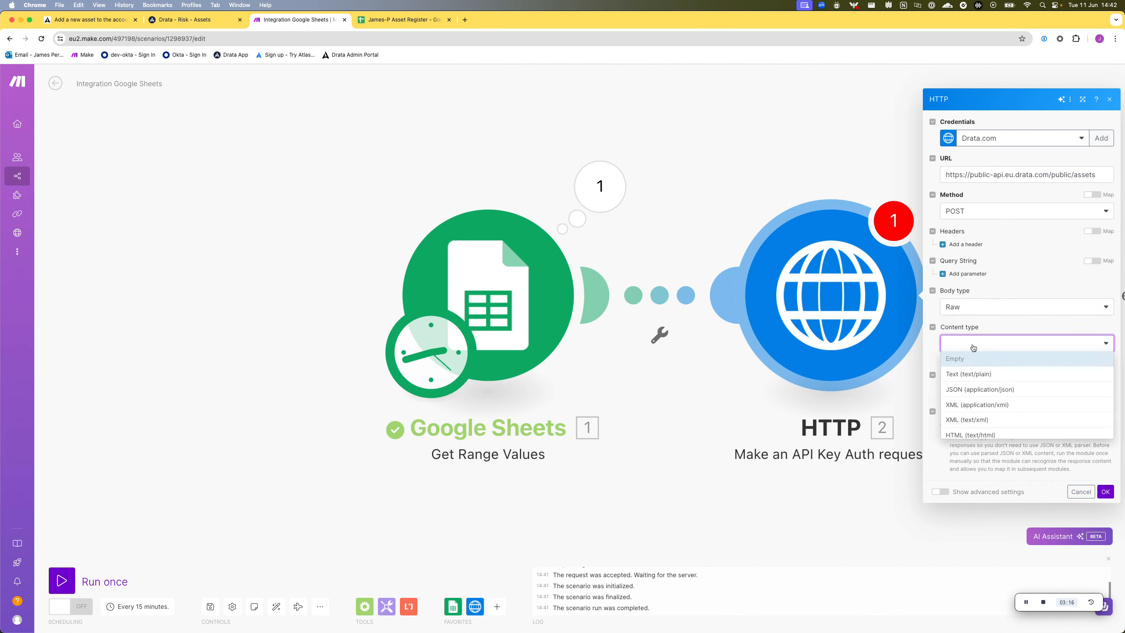
left_click(980, 389)
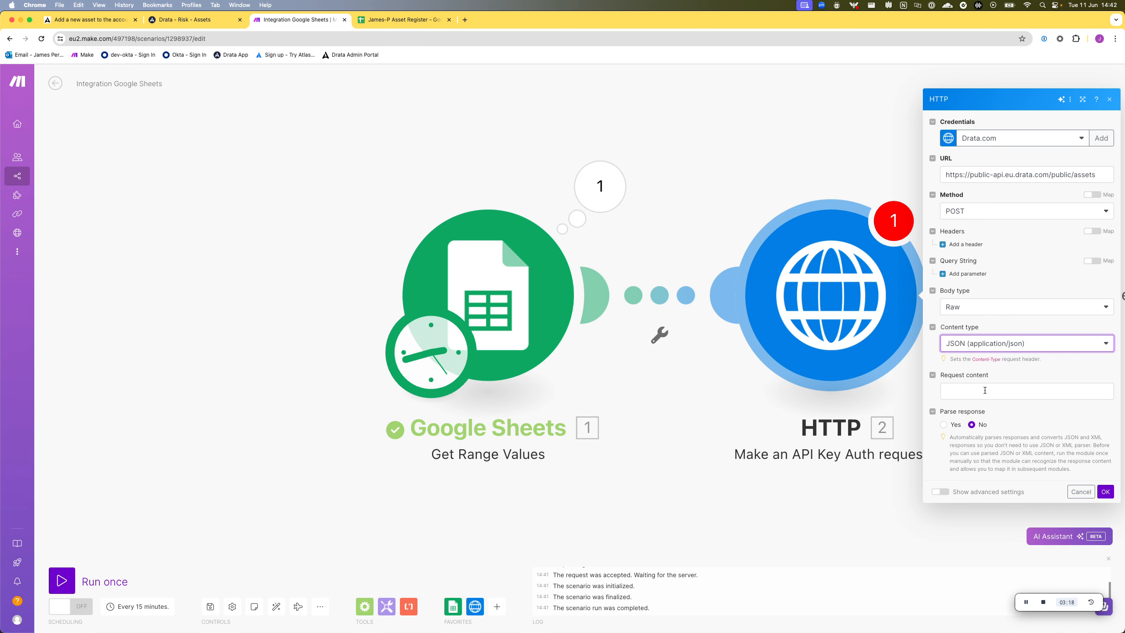
Step: Copy the JSON request body, including both outer braces, from the curl sample in the Drata documentation
left_click(984, 389)
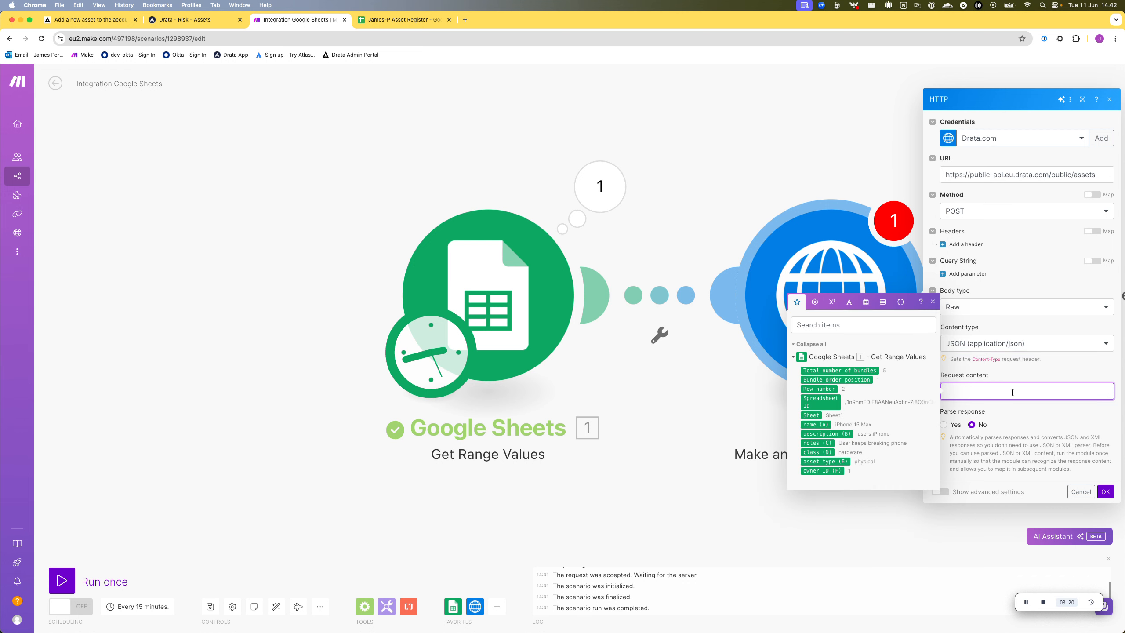
left_click(690, 179)
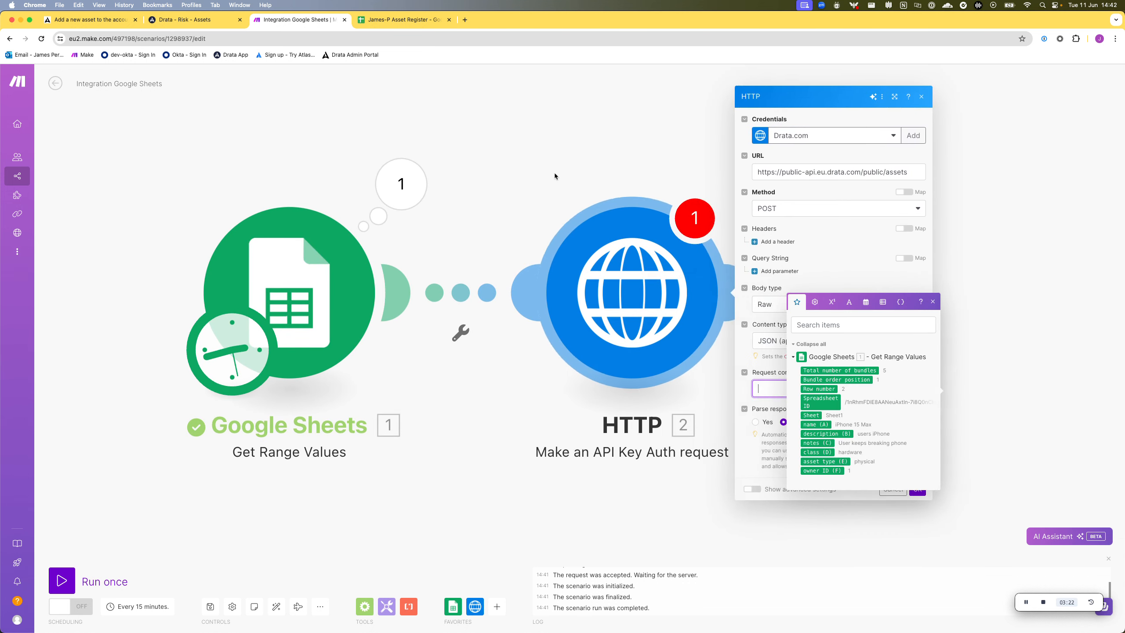
left_click(88, 20)
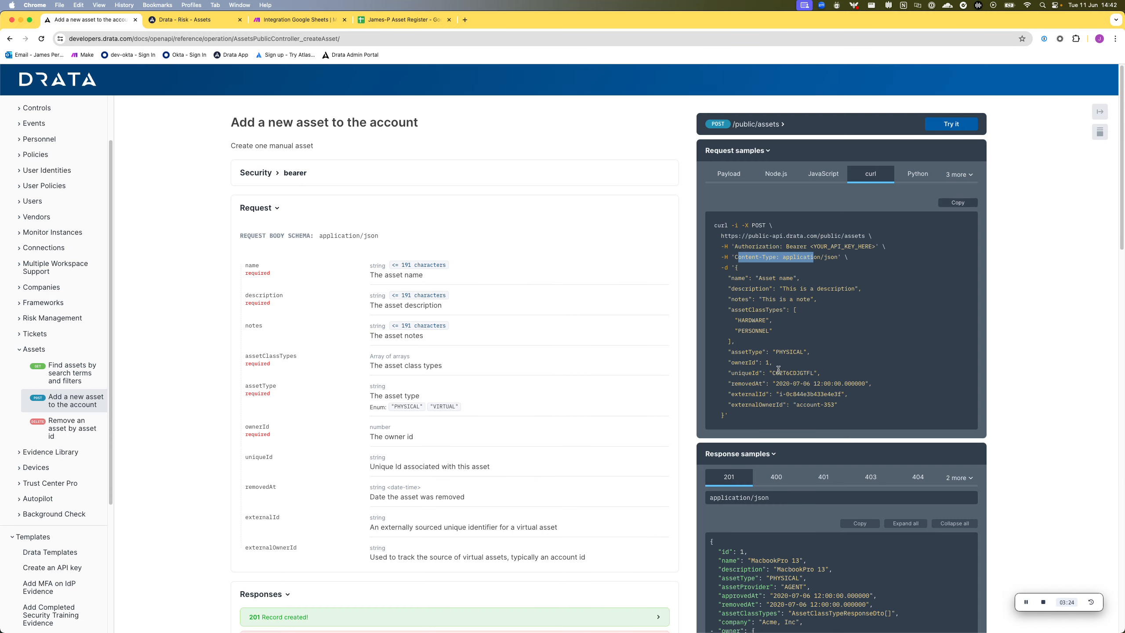
left_click_drag(738, 274, 729, 413)
key("super+c")
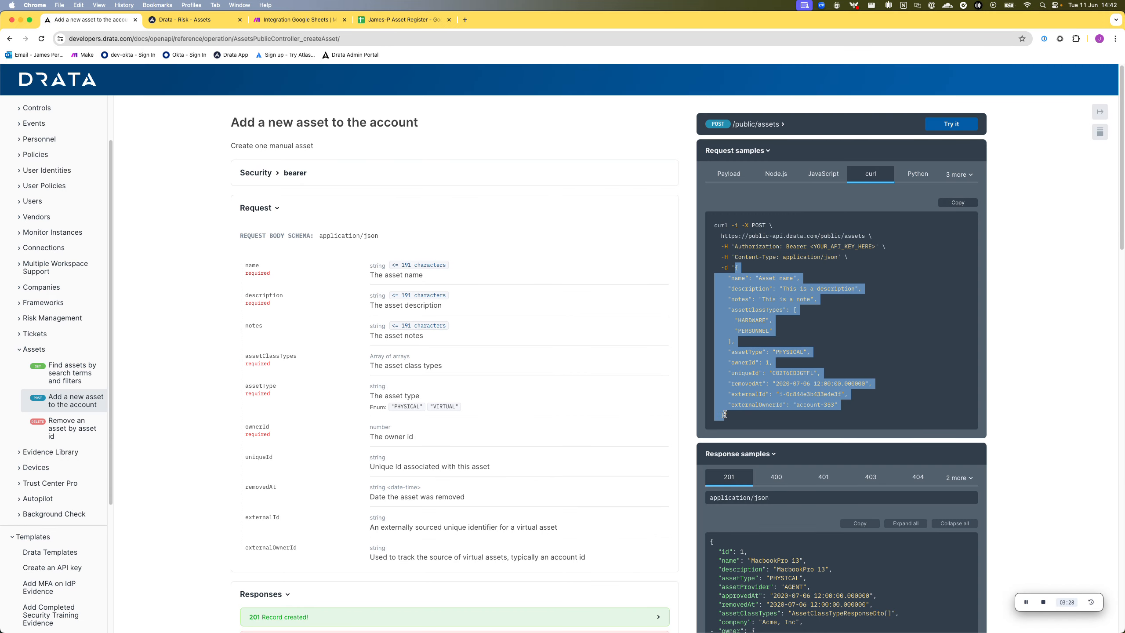
left_click(764, 392)
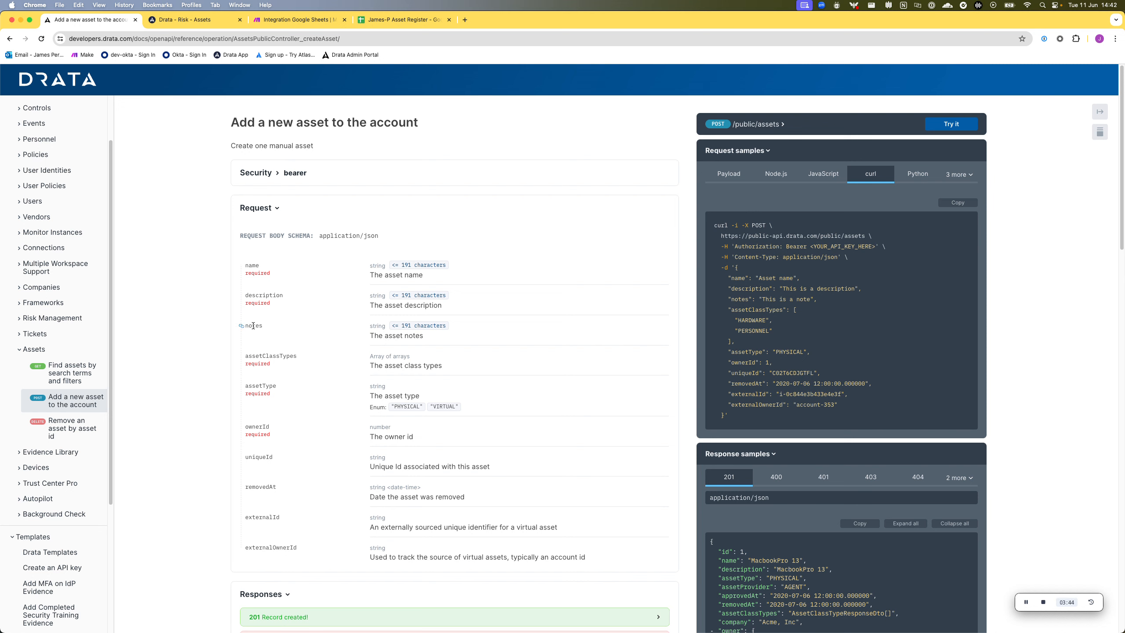
Step: Check the column headers in the asset register spreadsheet and paste the sample JSON into the HTTP module's request content
left_click(386, 24)
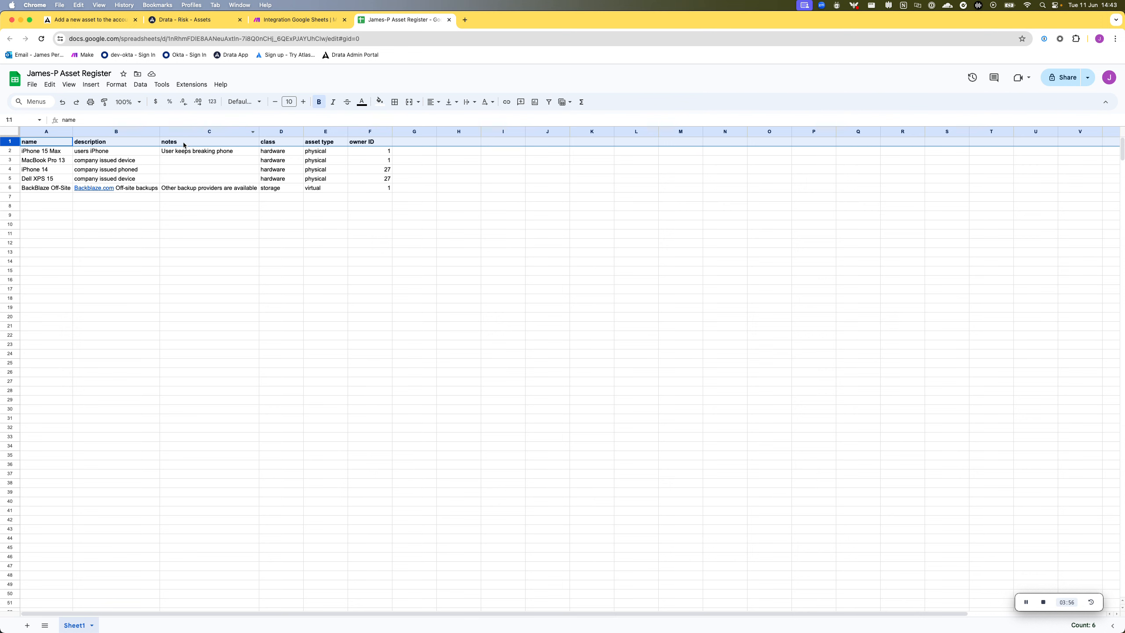
left_click(195, 19)
left_click(297, 19)
left_click(641, 208)
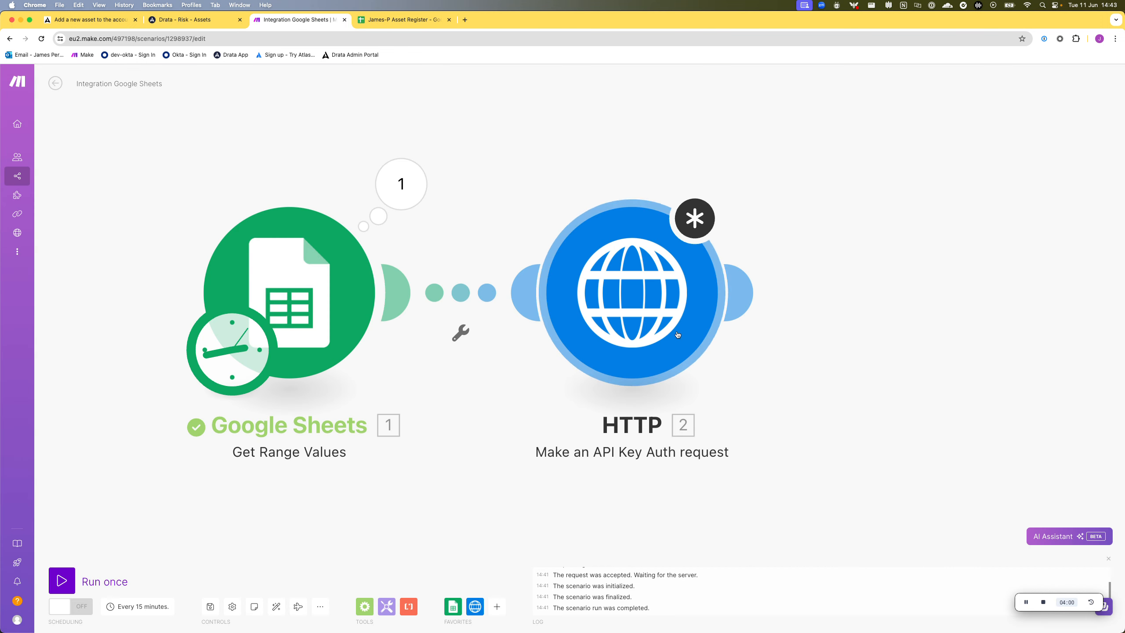
left_click(815, 387)
key("super+v")
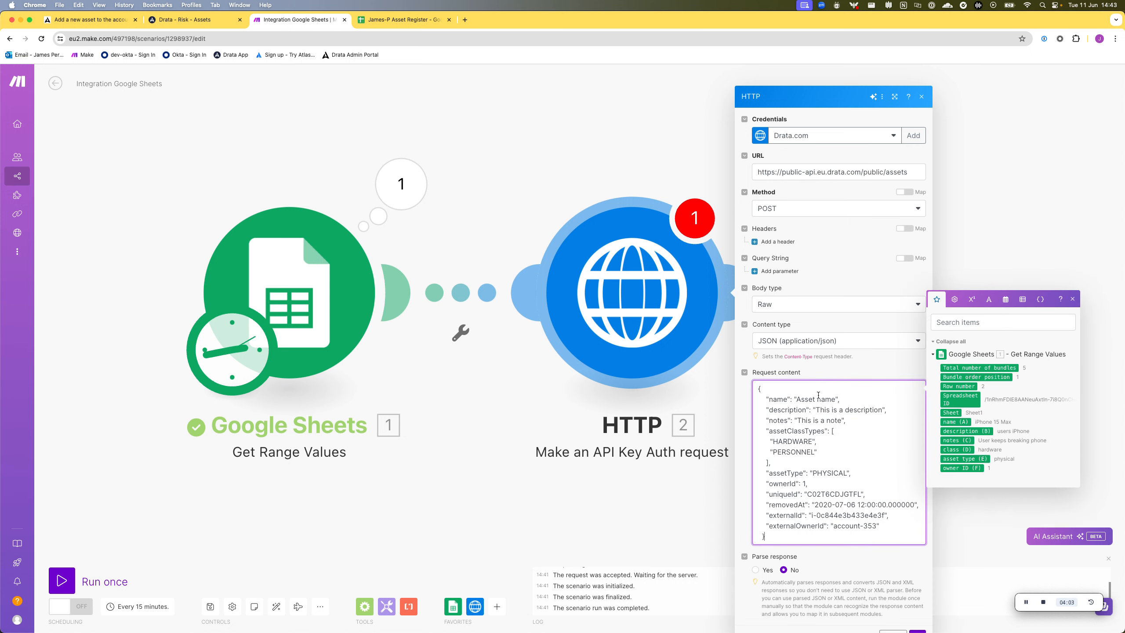
Step: Replace the sample name, description and notes values in the JSON with the name (A), description (B) and notes (C) fields
left_click_drag(835, 382, 798, 380)
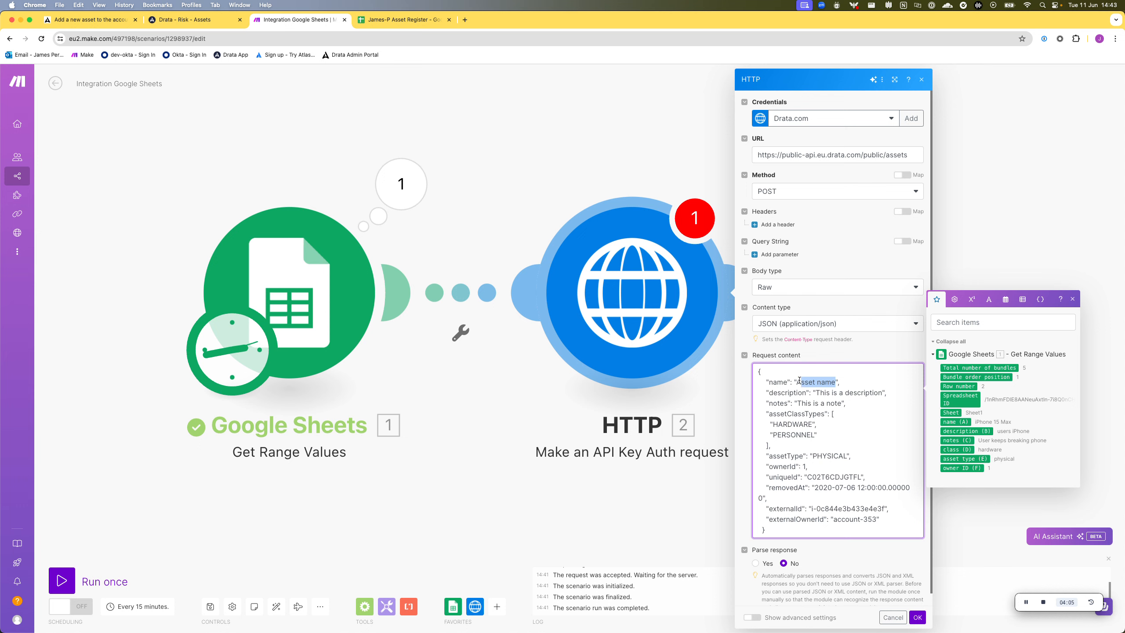
key("BackSpace")
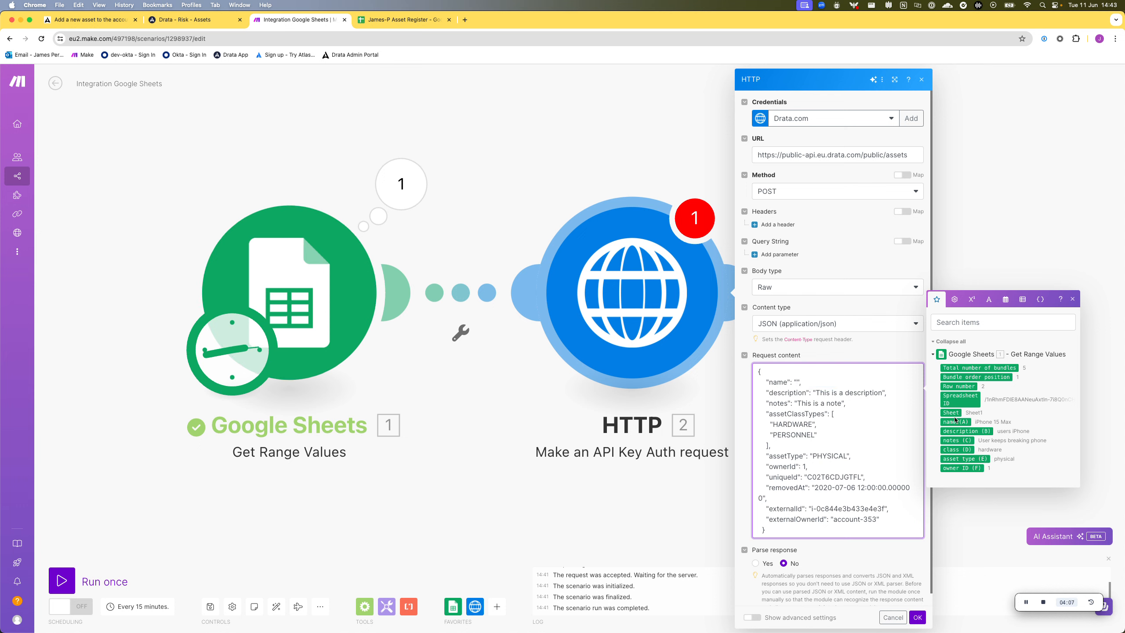
left_click(955, 422)
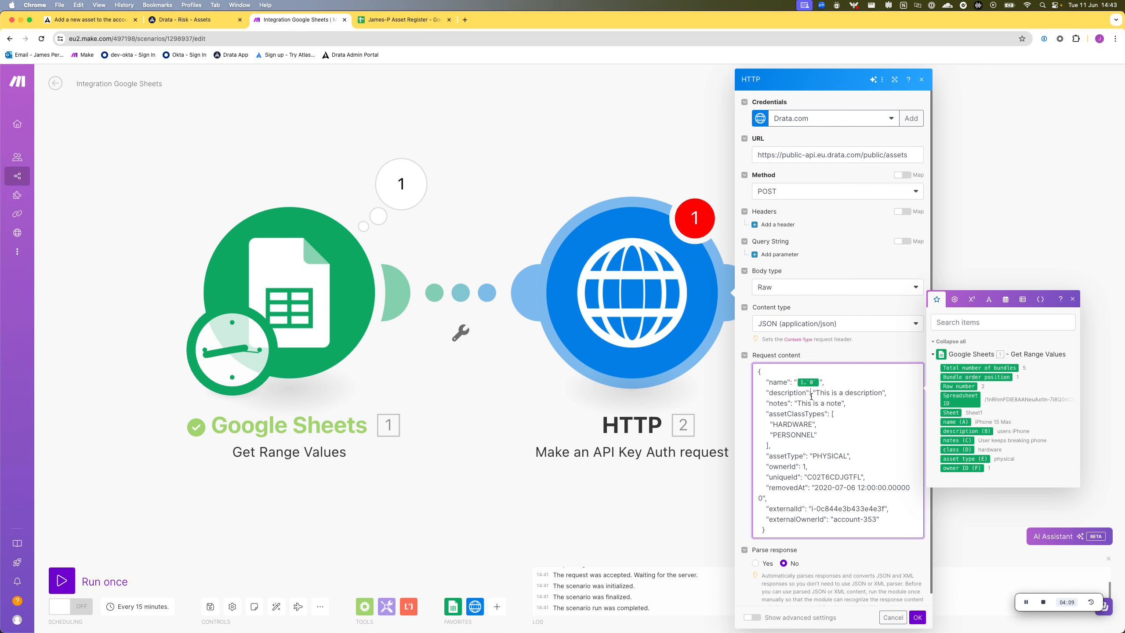
left_click_drag(816, 392, 879, 391)
key("BackSpace")
key("BackSpace")
left_click(966, 430)
left_click_drag(842, 402, 796, 403)
key("BackSpace")
left_click(956, 440)
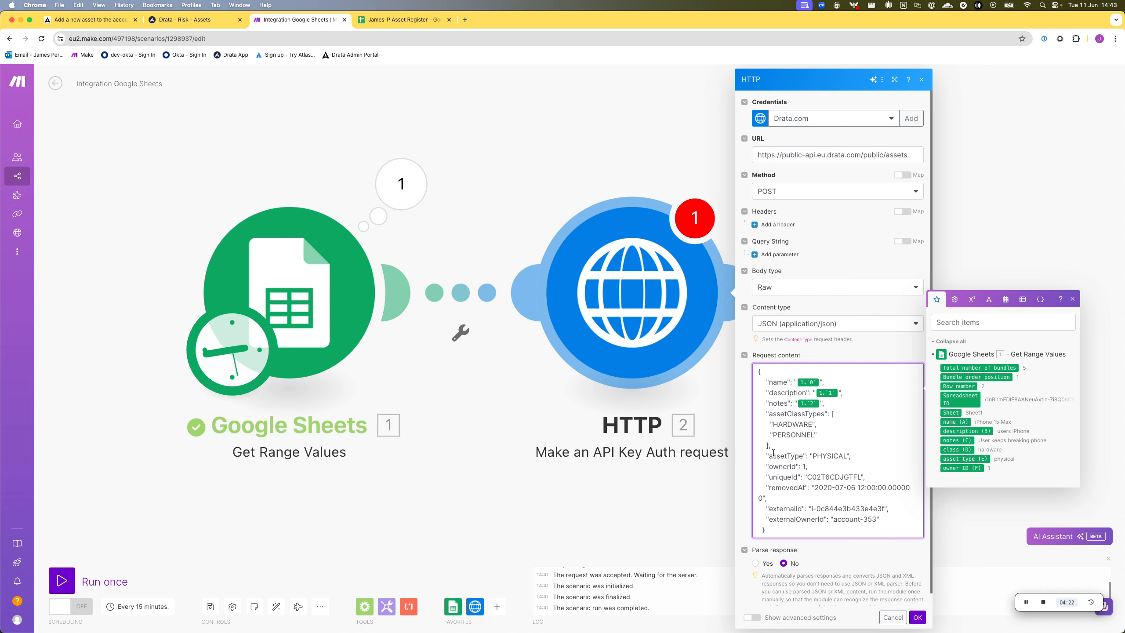
Step: Remove the array brackets and the PERSONNEL entry from assetClassTypes, leaving HARDWARE on the same line as its key
key("BackSpace")
key("BackSpace")
key("BackSpace")
left_click(834, 414)
key("BackSpace")
left_click_drag(815, 434, 756, 436)
key("BackSpace")
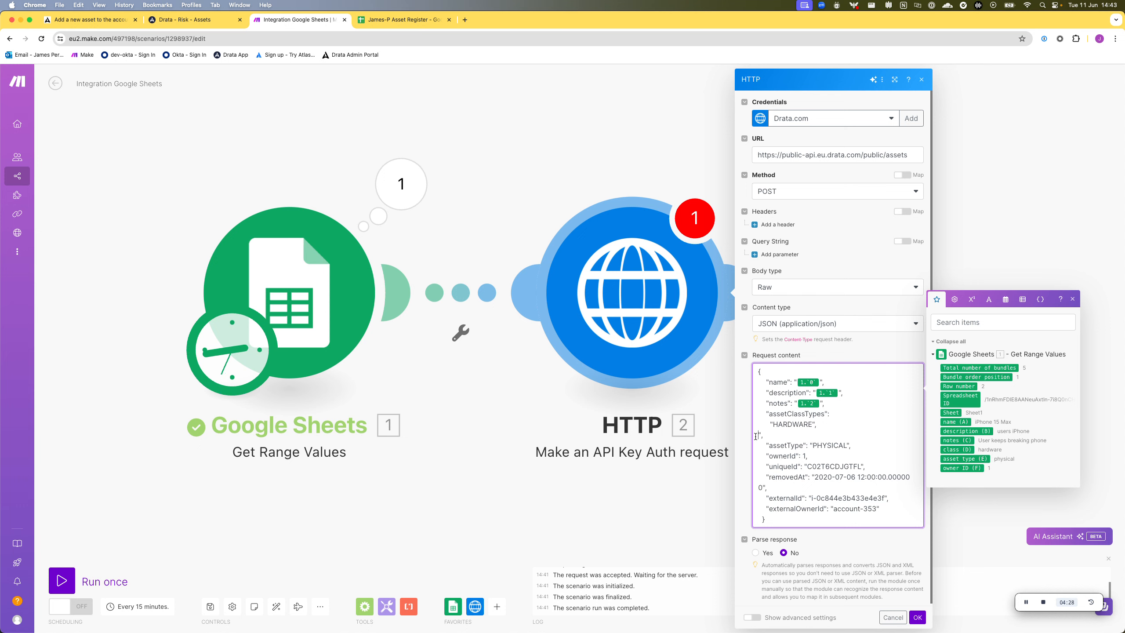
key("BackSpace")
key("BackSpace")
left_click(770, 427)
key("BackSpace")
key("BackSpace")
key("BackSpace")
key("BackSpace")
key("BackSpace")
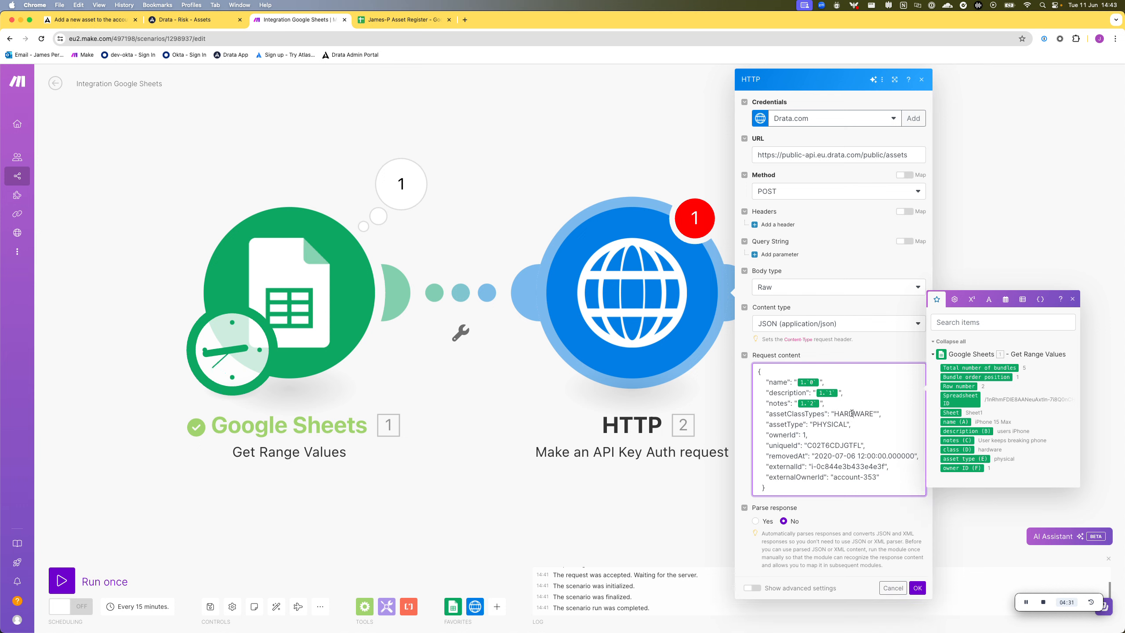
Step: Map assetClassTypes, assetType and ownerId in the JSON to the class (D), asset type (E) and owner ID (F) fields
double_click(848, 413)
key("BackSpace")
left_click_drag(957, 450, 837, 414)
double_click(823, 424)
left_click_drag(958, 456, 817, 424)
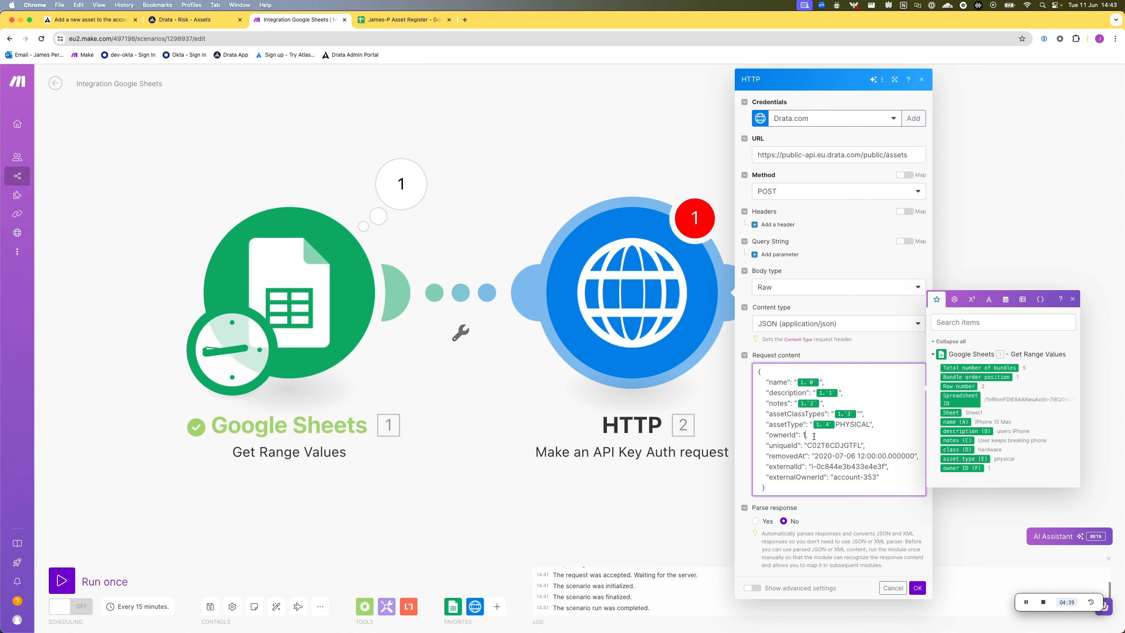
left_click(961, 467)
Step: Delete the uniqueId, removedAt, externalId and externalOwnerId lines and the comma after the ownerId value from the JSON, and save the HTTP module
left_click_drag(882, 477, 827, 435)
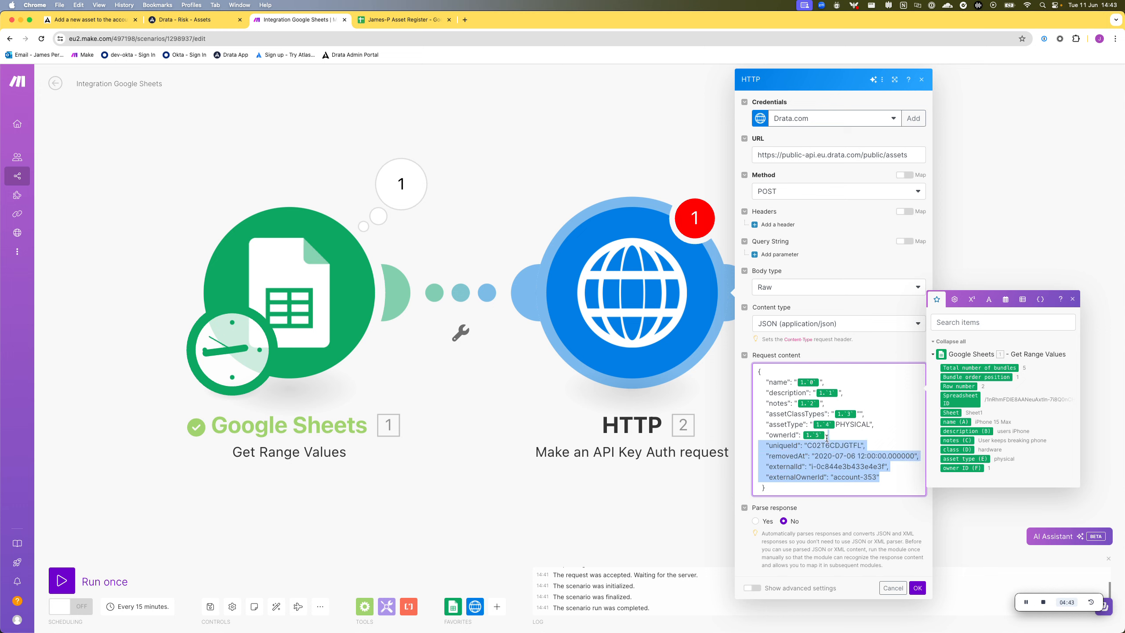
key("BackSpace")
key("BackSpace")
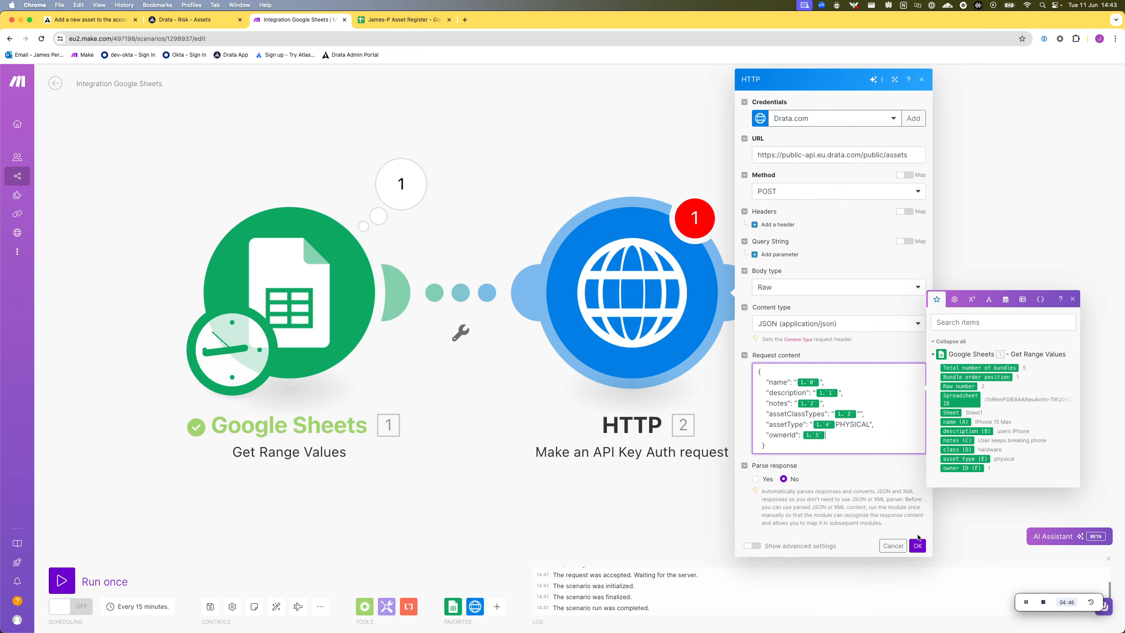
left_click(917, 545)
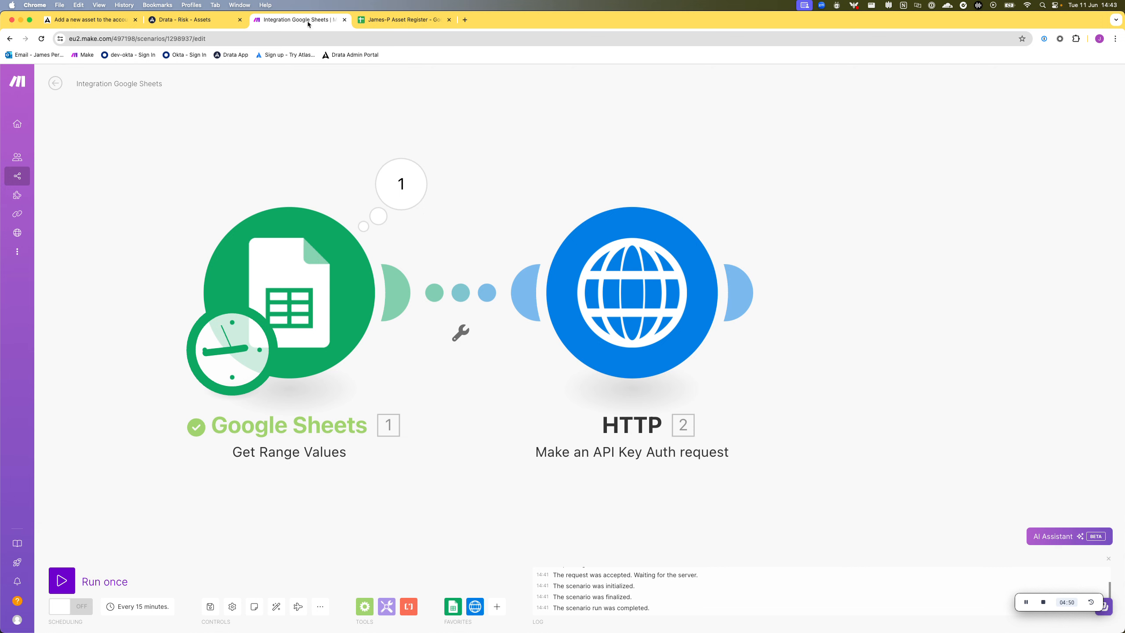
Step: Review the class and name values of the hardware rows in the asset register spreadsheet
left_click(395, 21)
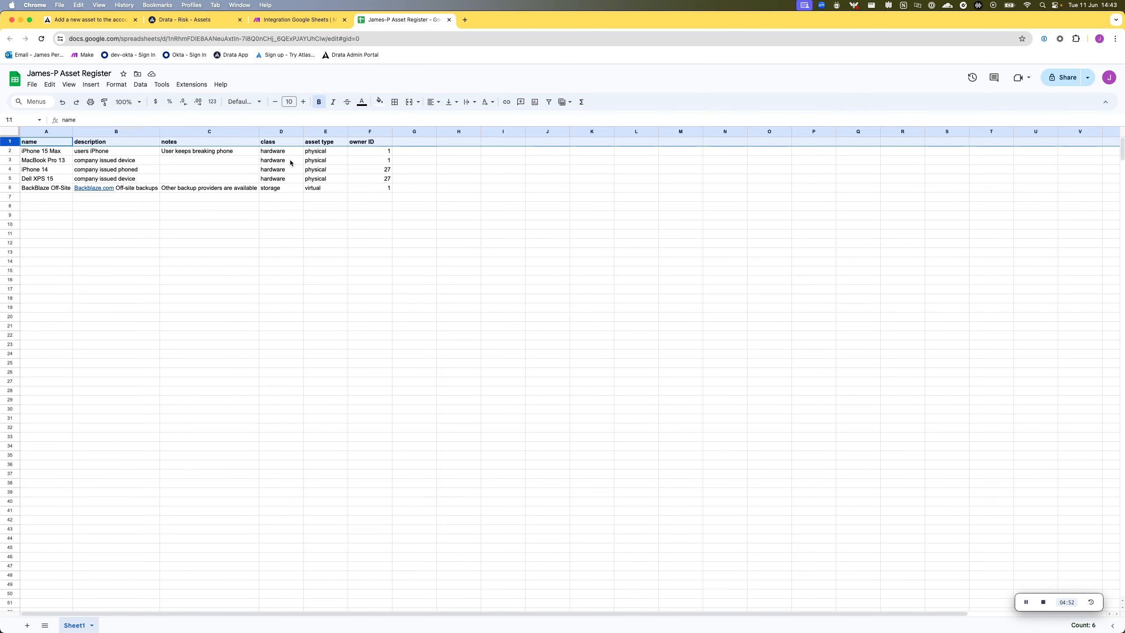
left_click(278, 151)
mouse_move(284, 179)
left_mouse_down()
mouse_move(281, 154)
mouse_move(284, 172)
left_mouse_up()
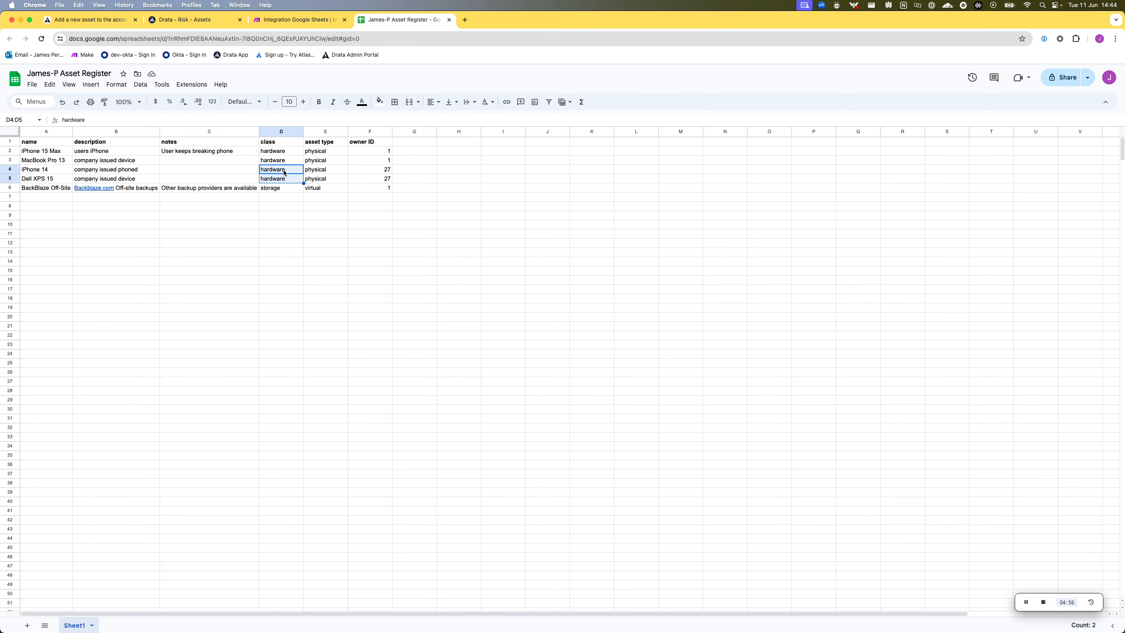
left_click(46, 153)
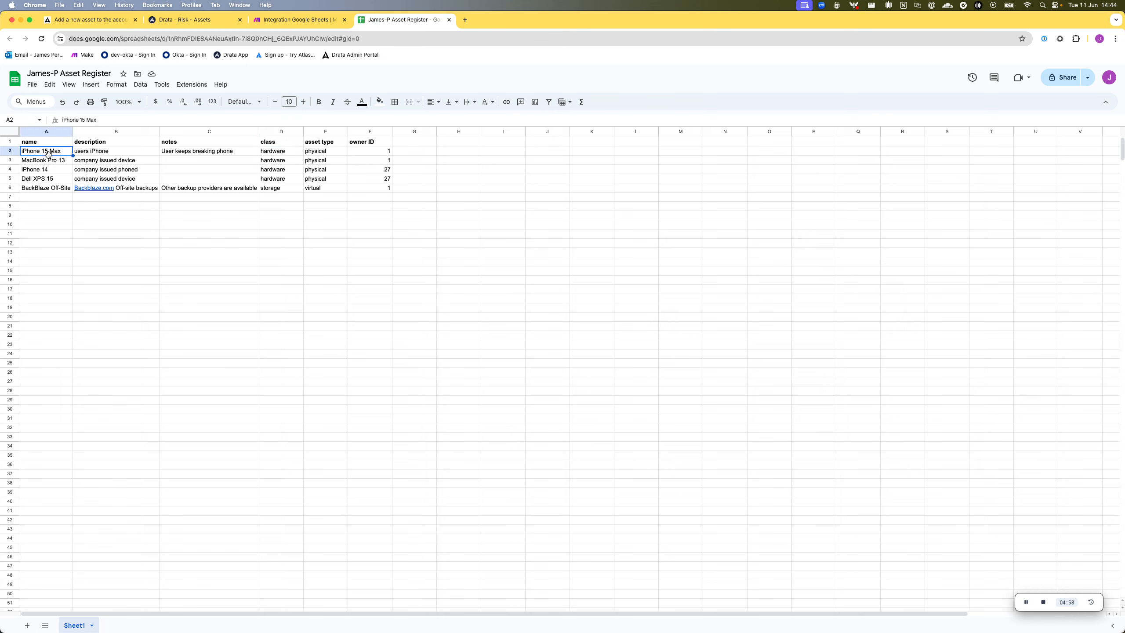
left_click(47, 168)
left_click(51, 162)
left_click(56, 179)
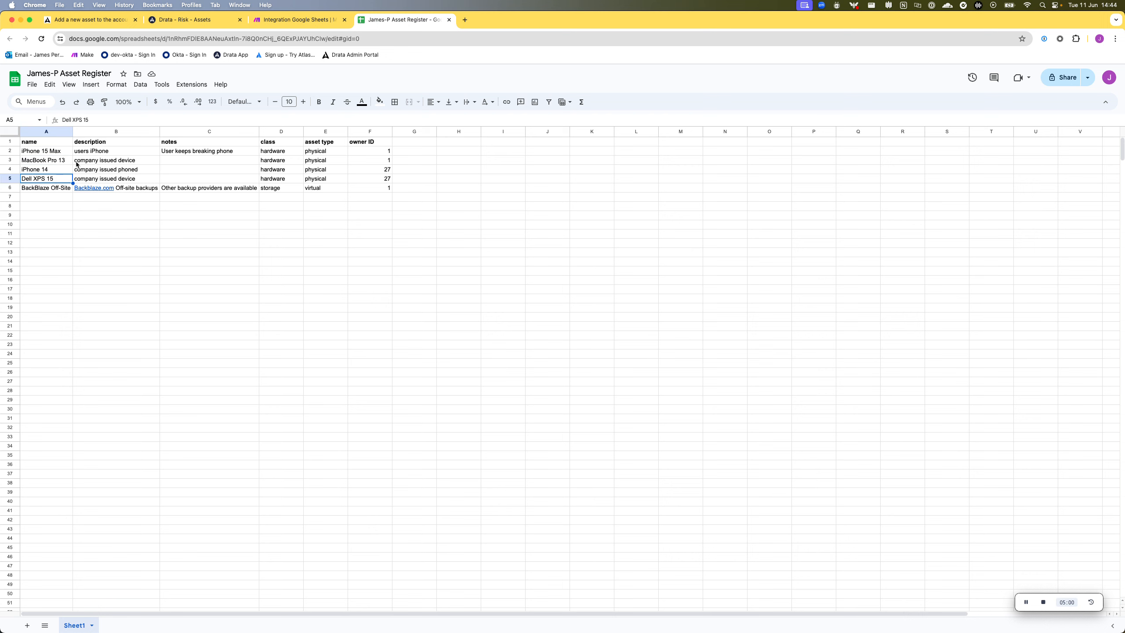
Step: Switch to Drata's asset inventory, filter it to the Hardware class and check the creation dates
left_click(201, 25)
left_click(168, 141)
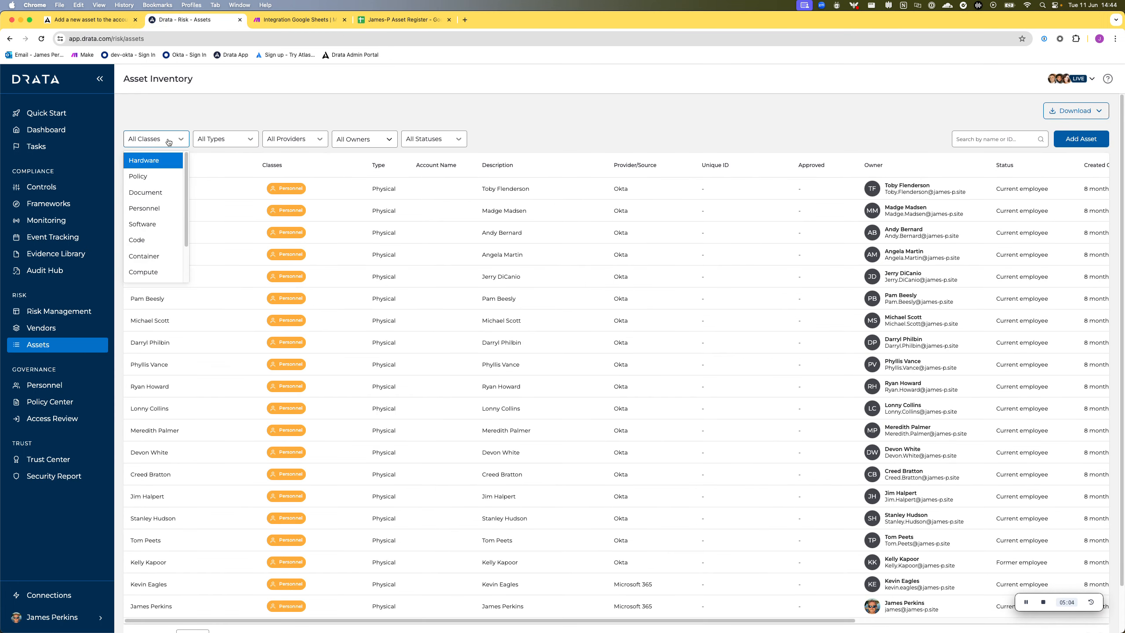
left_click(156, 161)
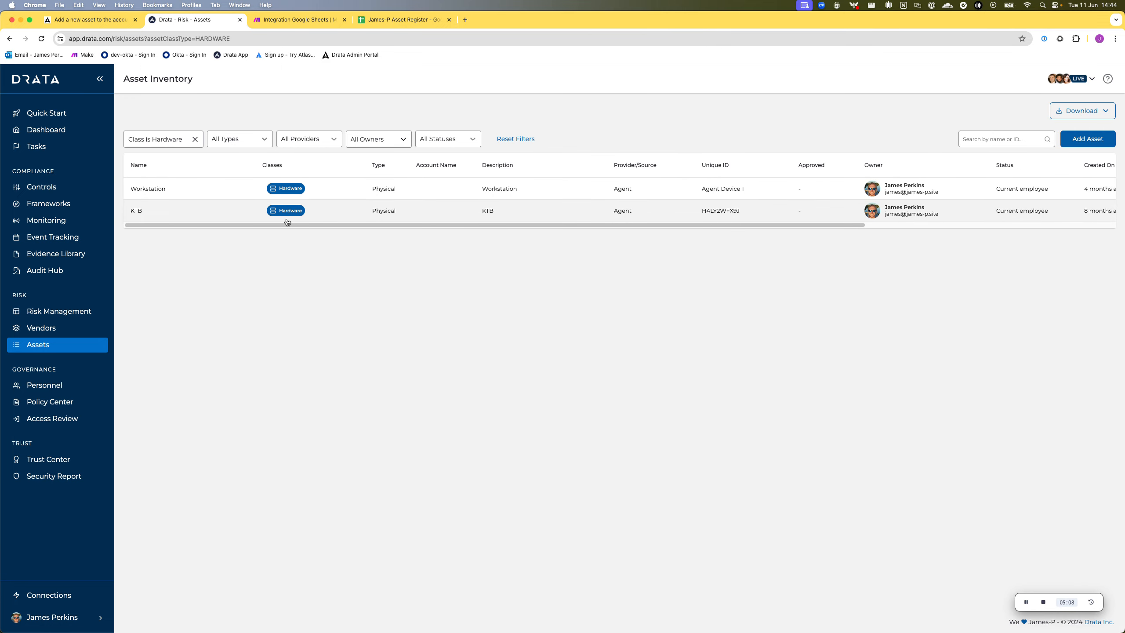
mouse_move(1094, 190)
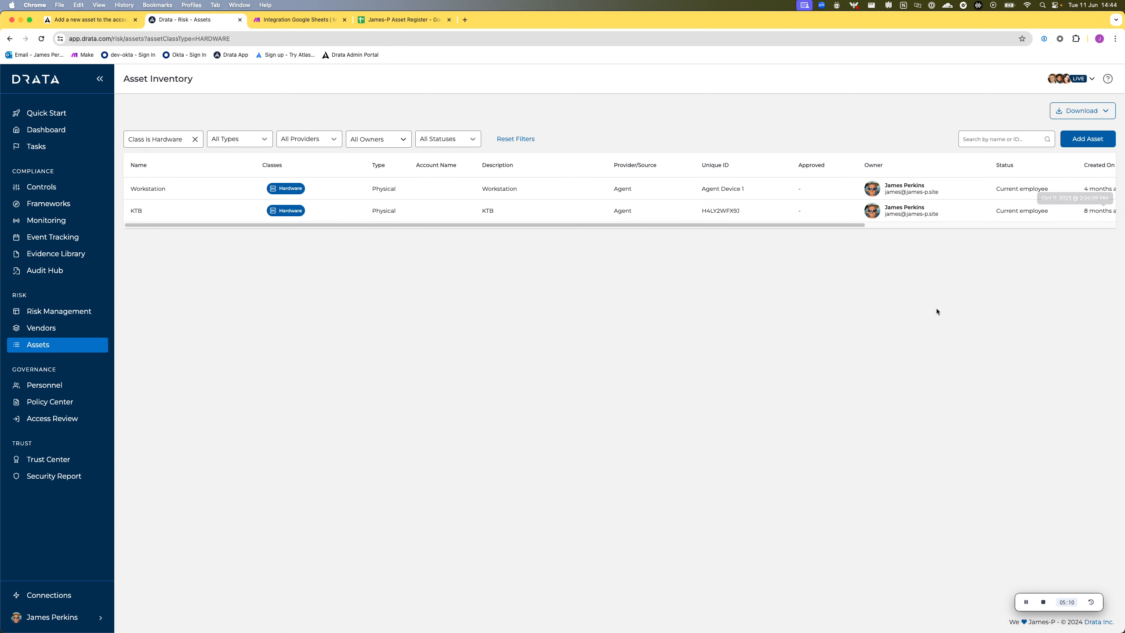
Step: Switch back to the Make scenario, run it once and examine the response data of the HTTP module's first operation
left_click(304, 20)
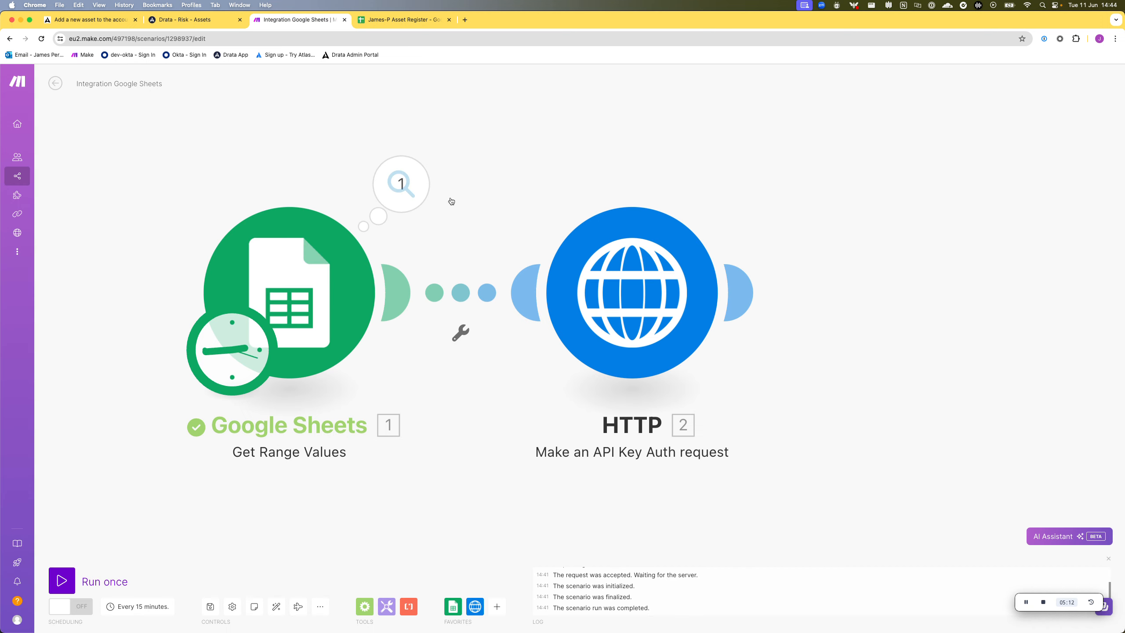
left_click(62, 576)
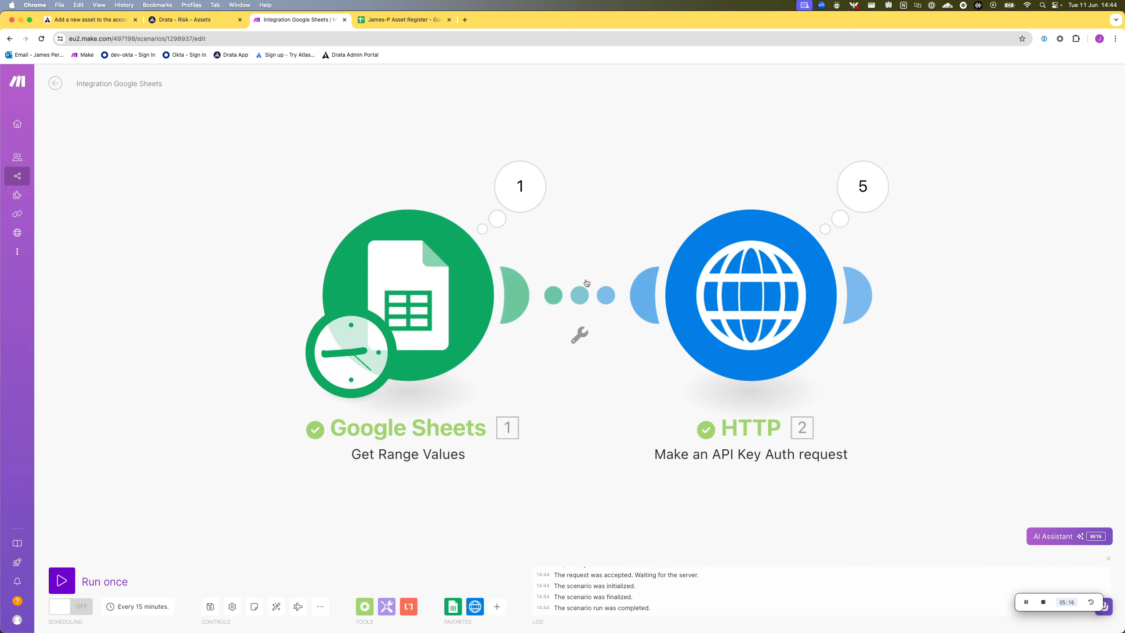
left_click(880, 198)
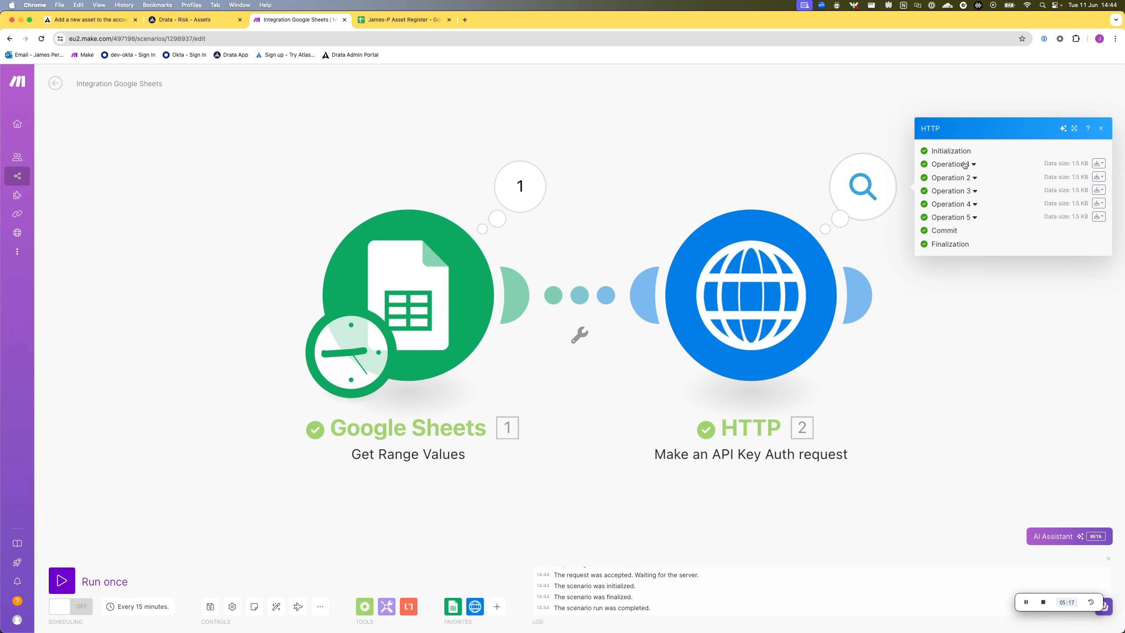
left_click(963, 164)
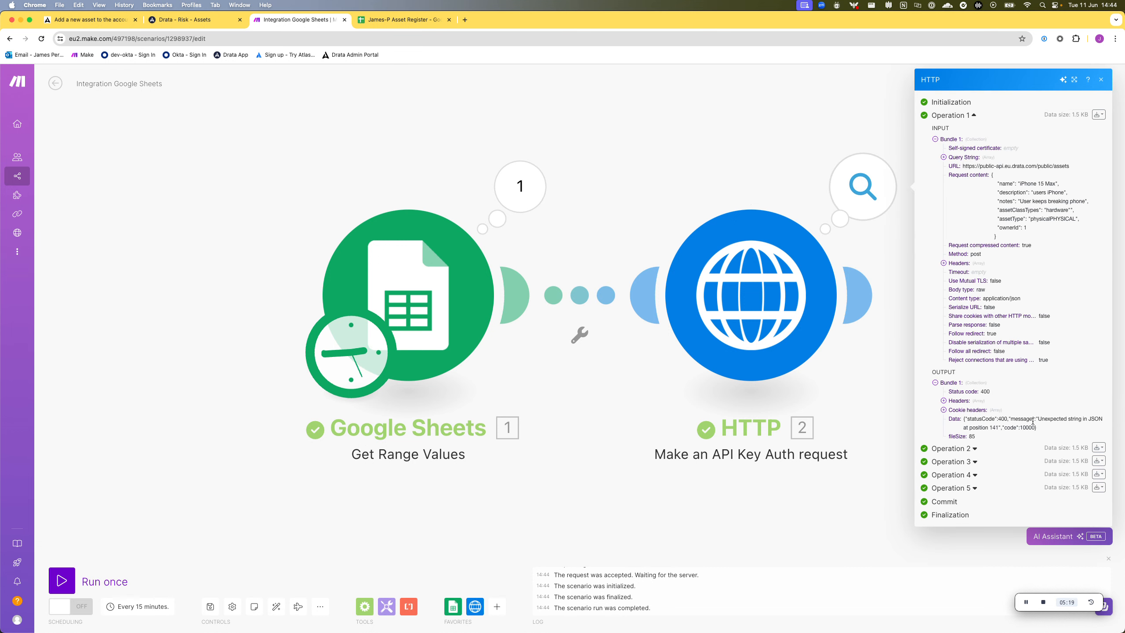
left_click_drag(1010, 420, 1080, 427)
left_click(1075, 419)
Step: Remove the leftover PHYSICAL text and the extra assetClassTypes quotation mark from the HTTP request JSON, set Parse response to Yes, and save
left_click(764, 359)
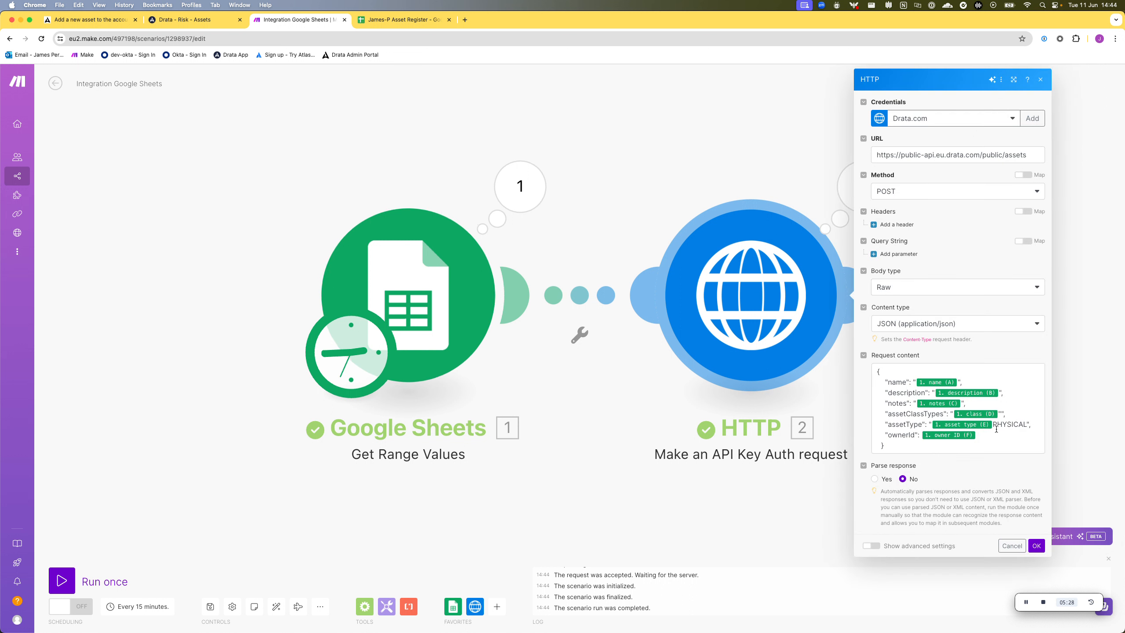
left_click(1017, 426)
double_click(1017, 426)
key("BackSpace")
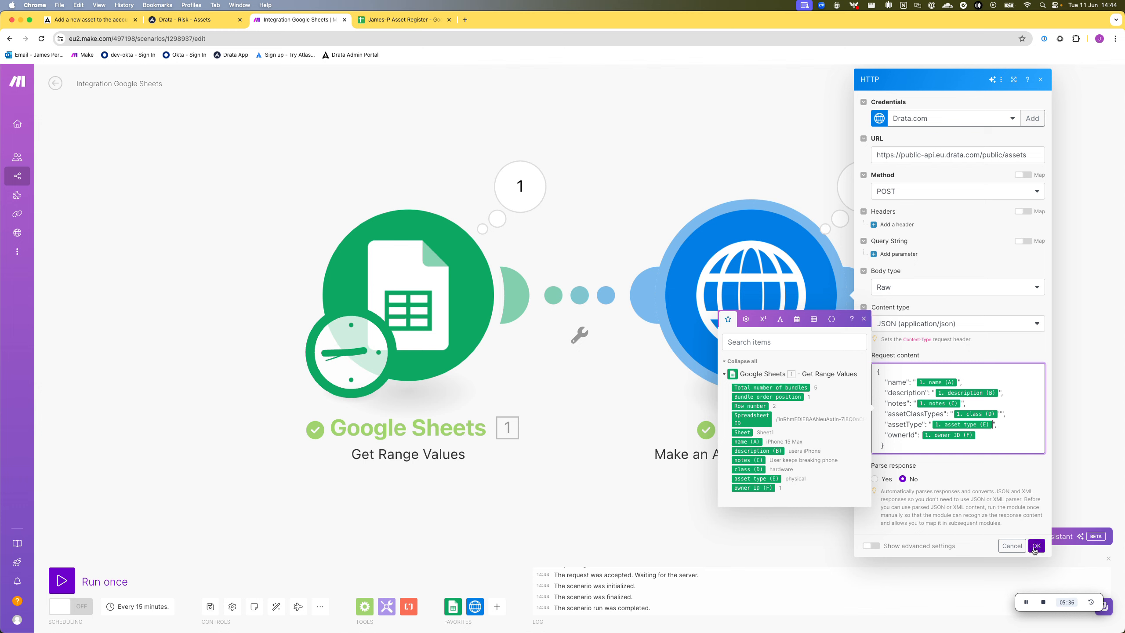
left_click(875, 479)
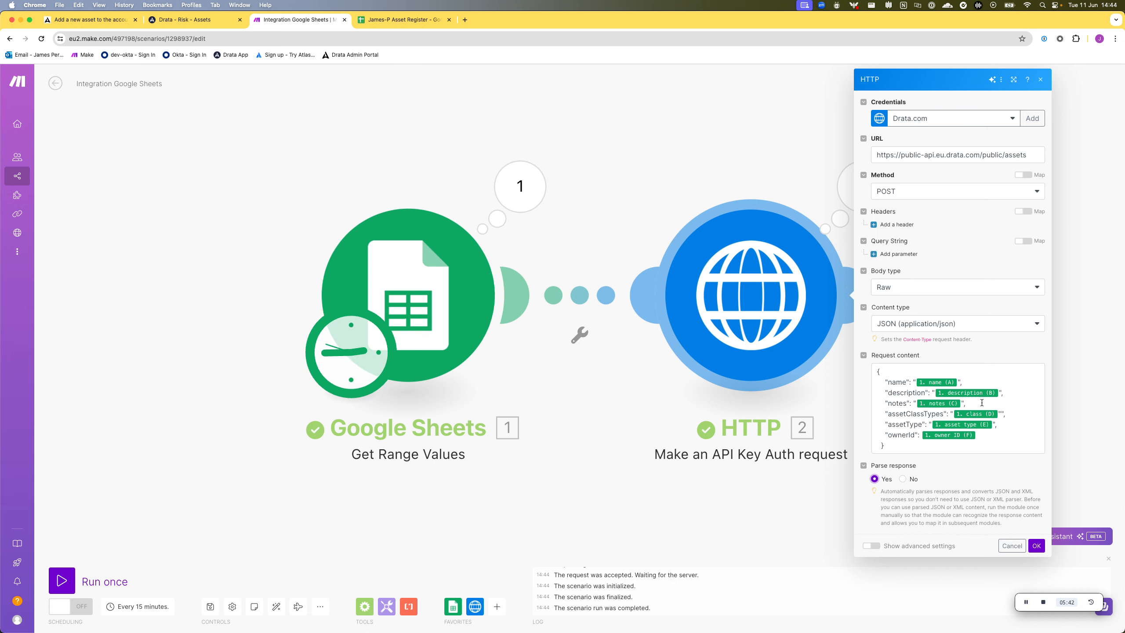
left_click(1001, 414)
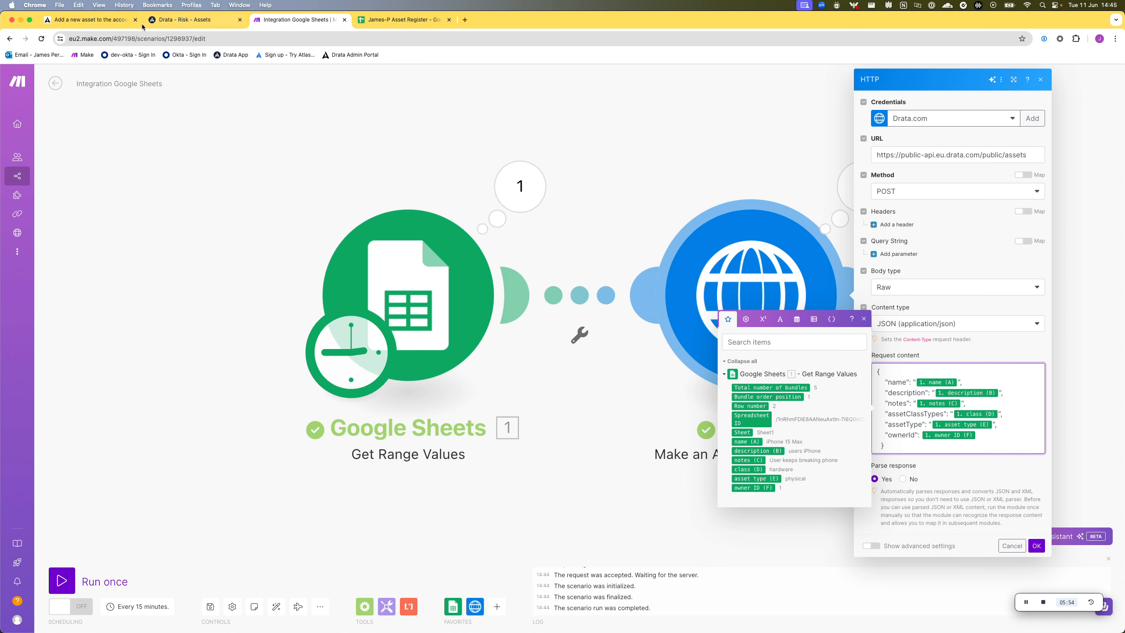
left_click(1036, 545)
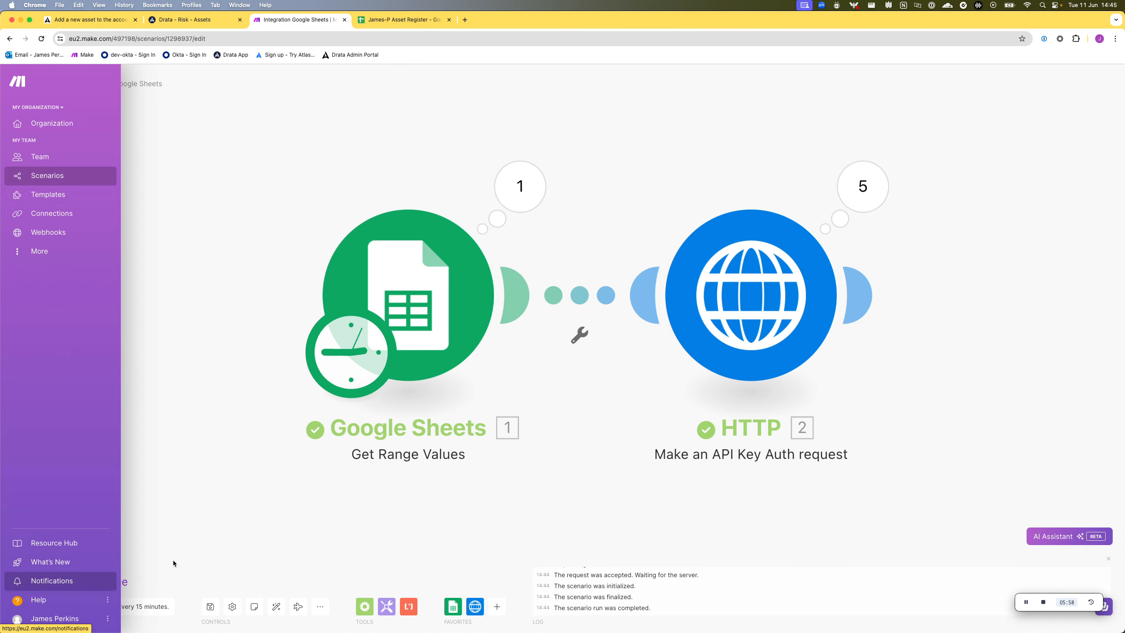
Step: Run the scenario once more and examine the status code, response data and request content of the first two HTTP operations
left_click(62, 580)
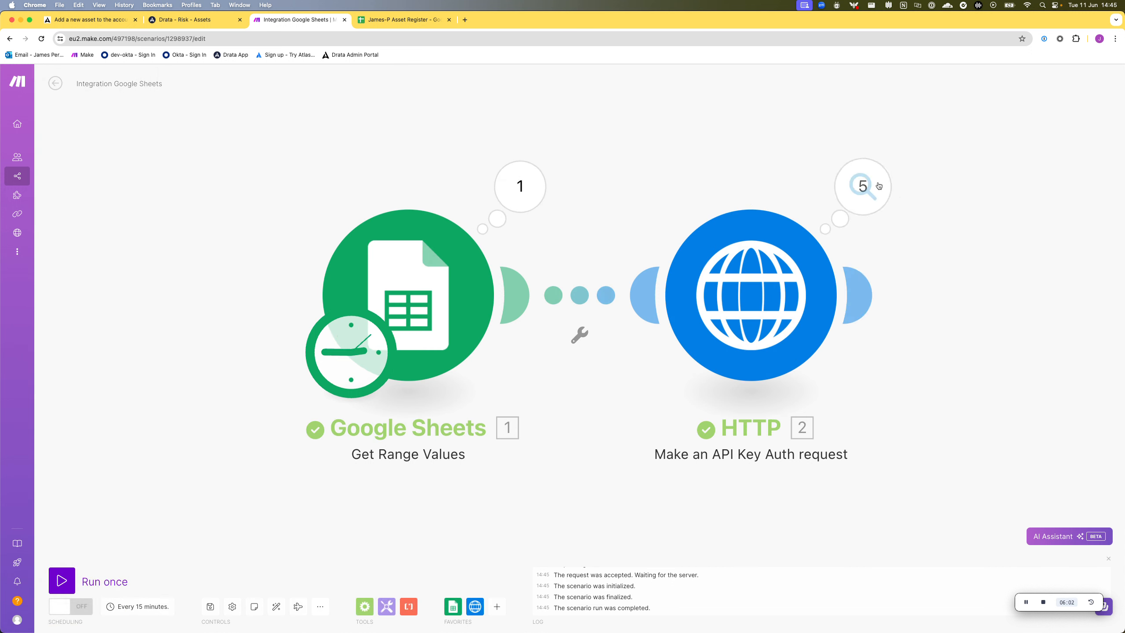
left_click(876, 186)
left_click(970, 165)
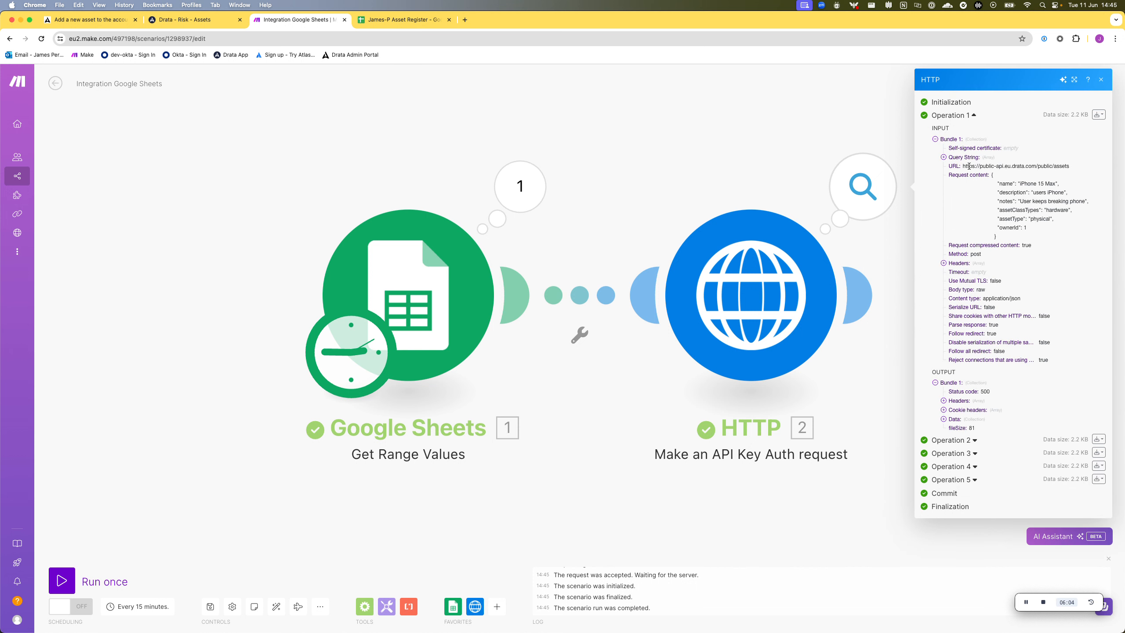
left_click_drag(967, 391, 981, 390)
left_click(943, 419)
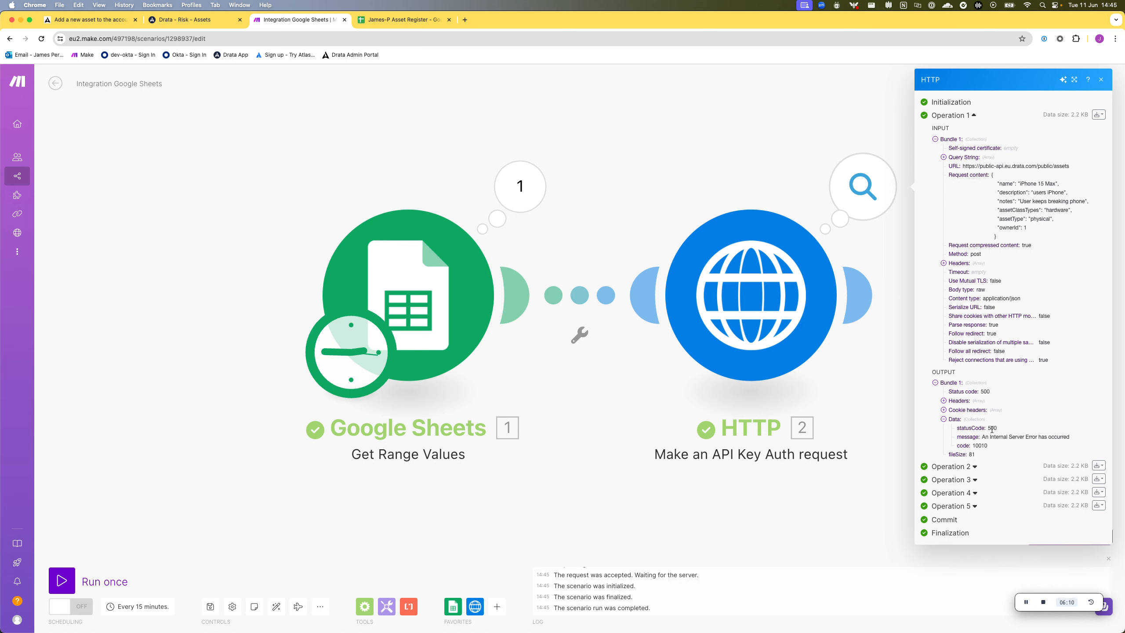
left_click(952, 466)
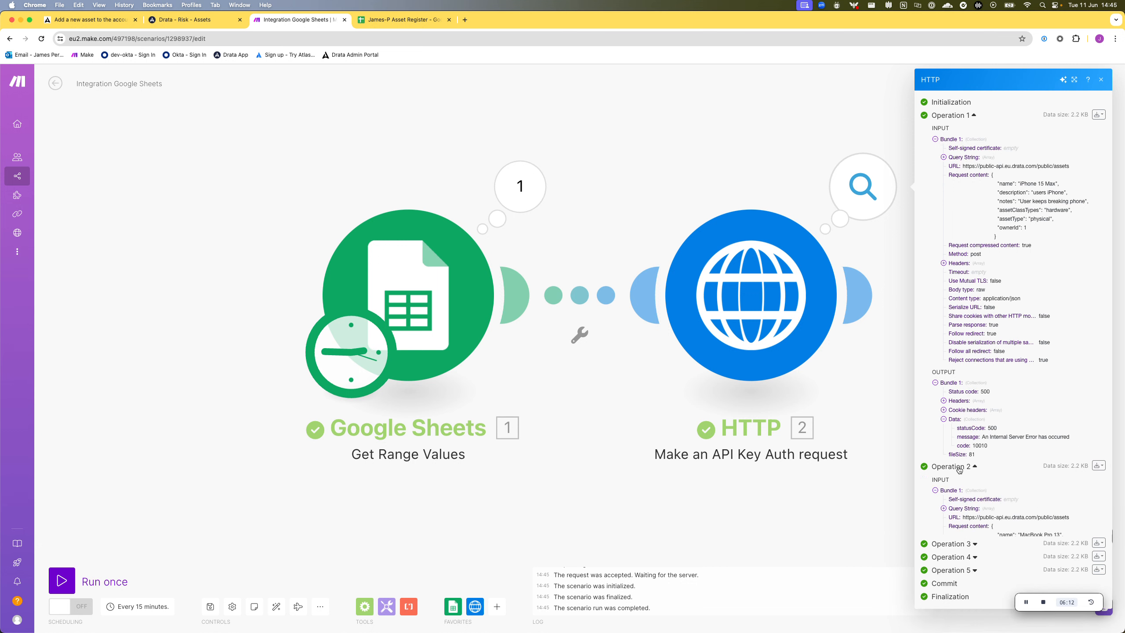
scroll(966, 452, "down", 3)
scroll(968, 452, "down", 3)
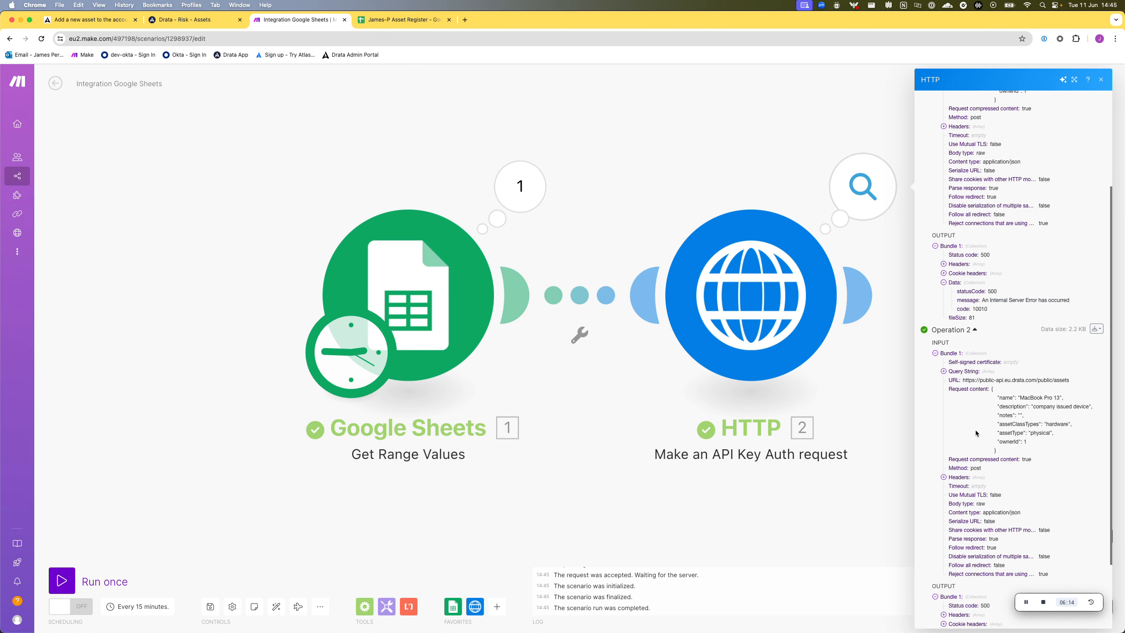
scroll(981, 463, "down", 3)
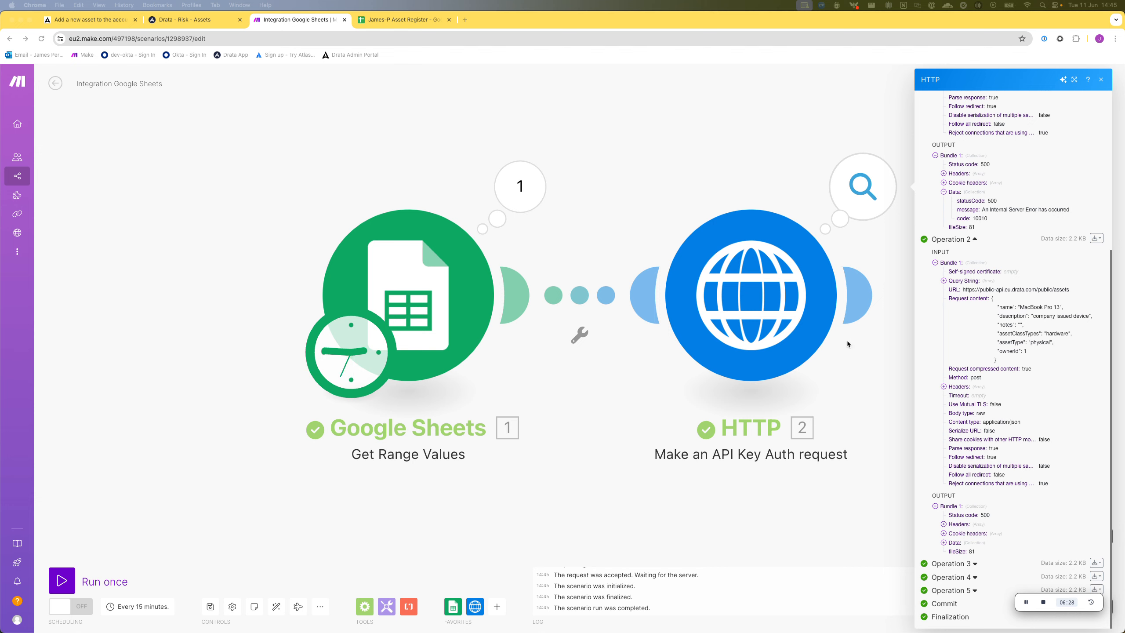
Step: Wrap the owner ID (F) value of ownerId in quotation marks in the HTTP module's JSON and save the module
left_click(822, 304)
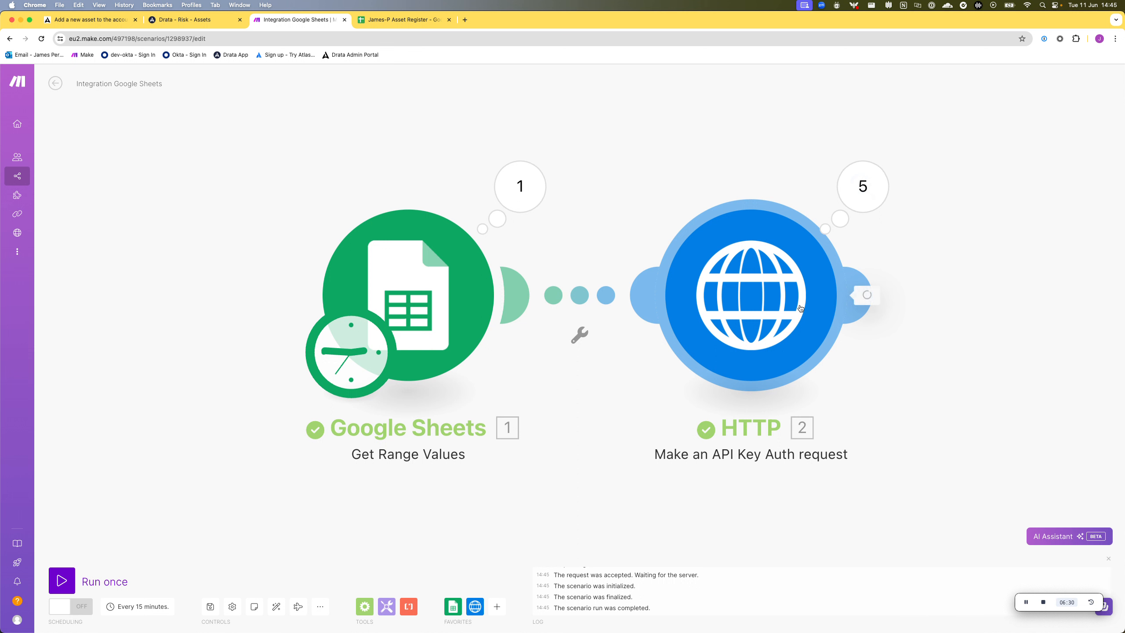
left_click(919, 435)
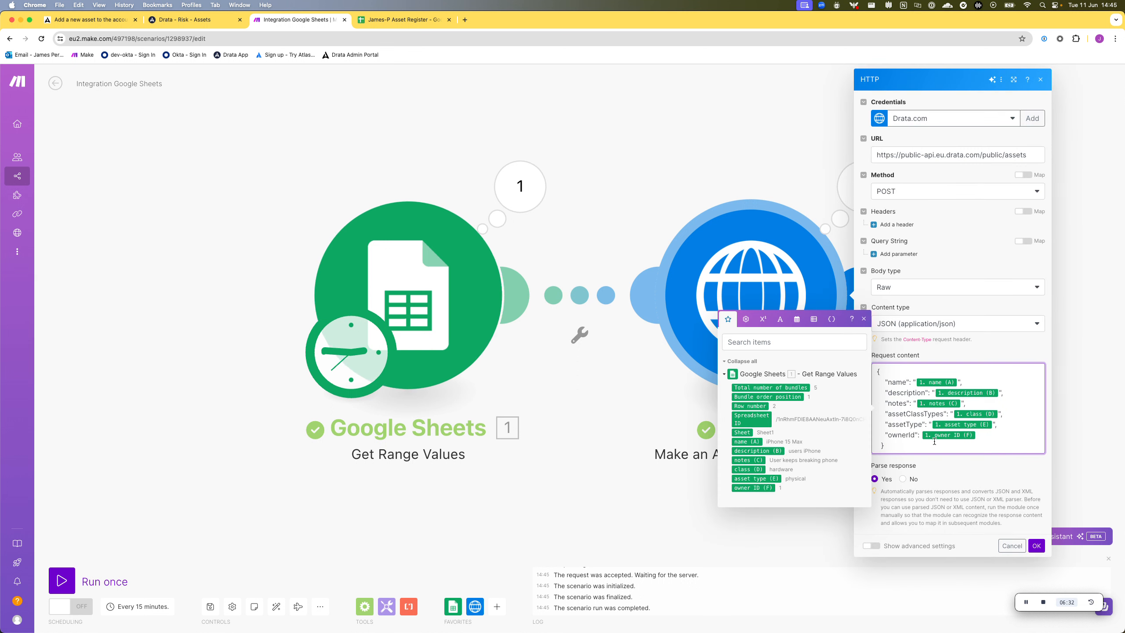
type(": \"")
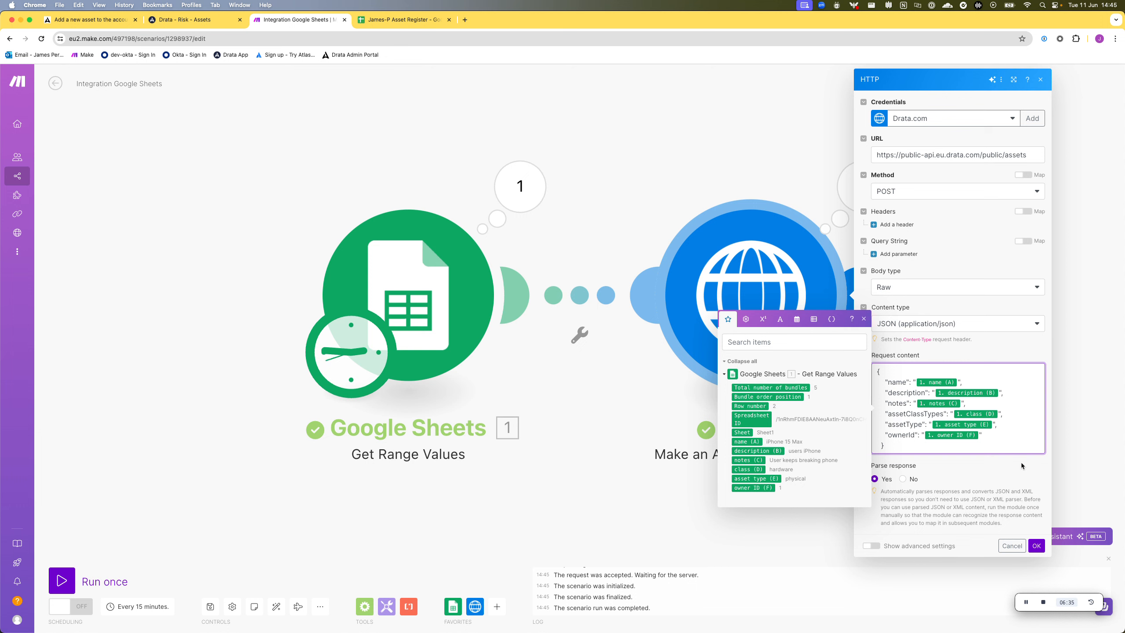
left_click(1034, 544)
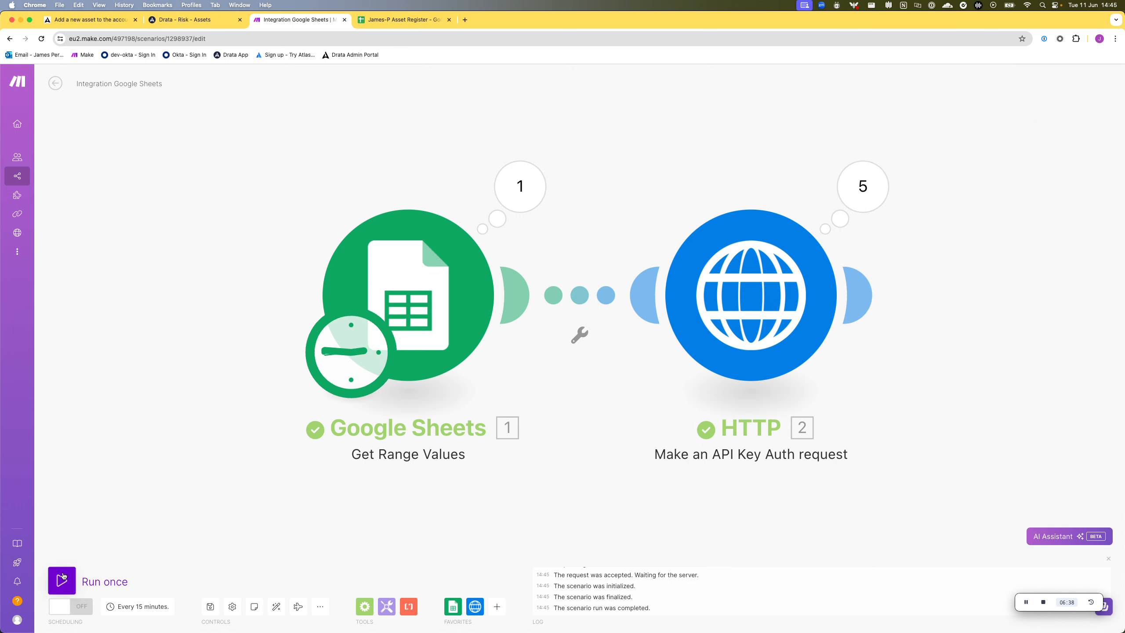
Step: Run the scenario with the quoted ownerId and inspect the first HTTP operation's request and status code
left_click(62, 580)
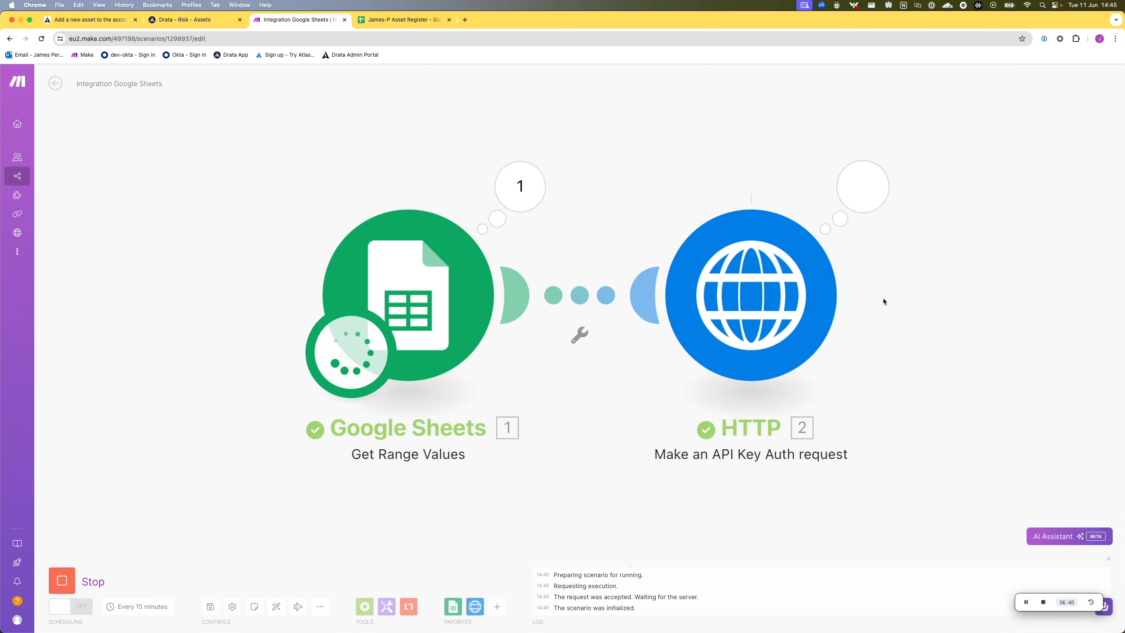
left_click(866, 195)
left_click(955, 161)
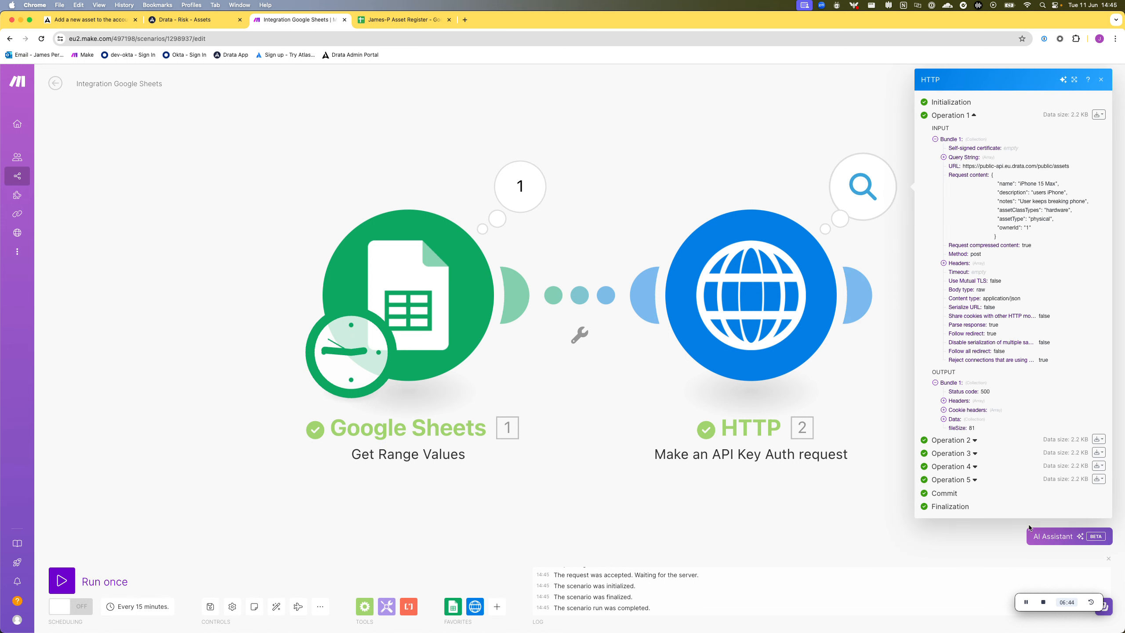
left_click(1026, 602)
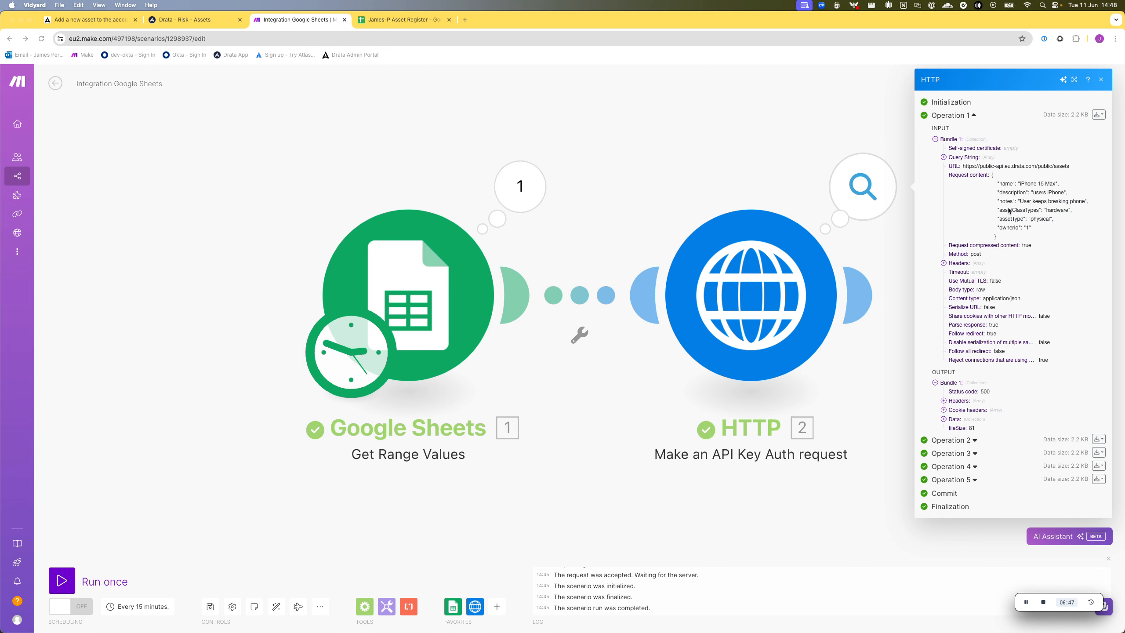
Step: Copy the assetClassTypes array from the curl sample in the Drata API documentation and return to the HTTP module's settings in Make
left_click(224, 23)
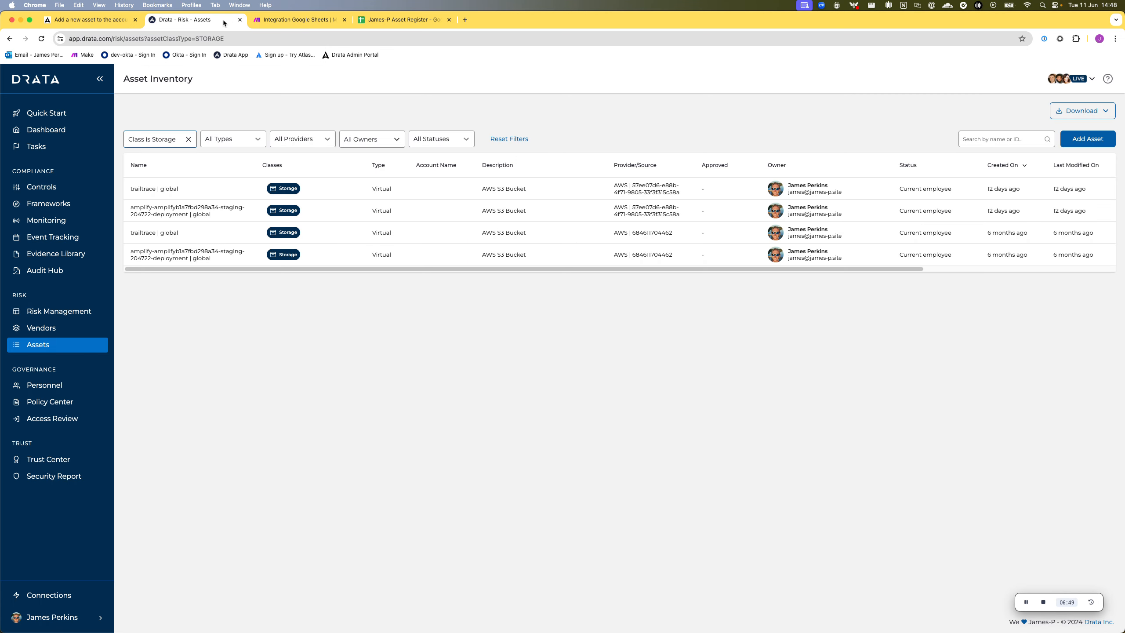
left_click(120, 21)
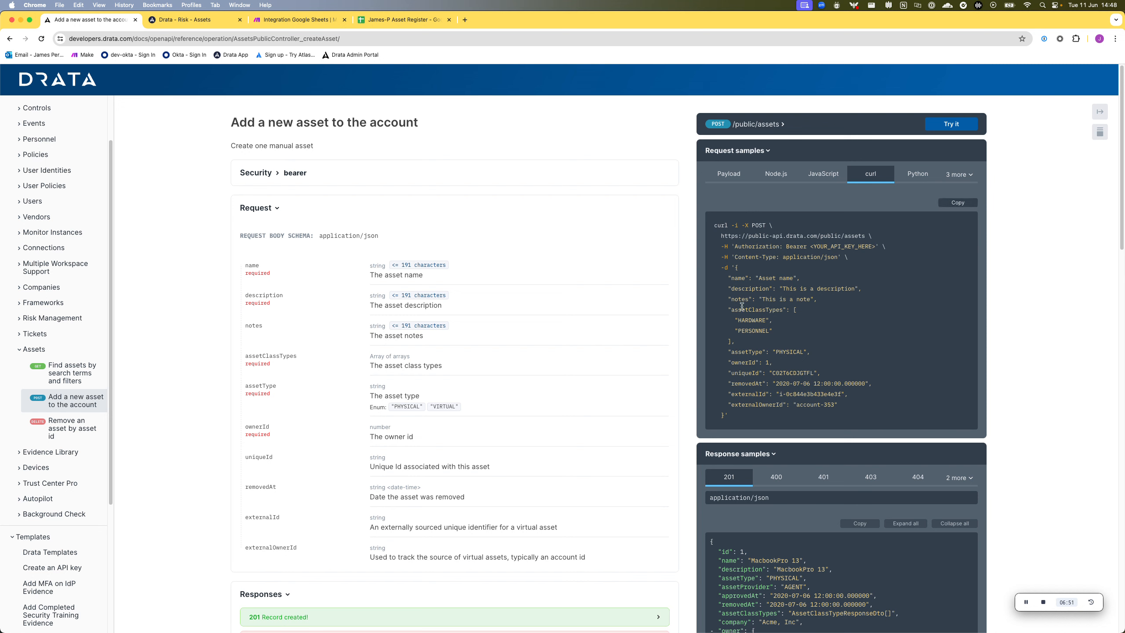
left_click_drag(730, 309, 803, 334)
left_click(789, 343)
left_click_drag(731, 341, 710, 313)
key("super+c")
key("super+3")
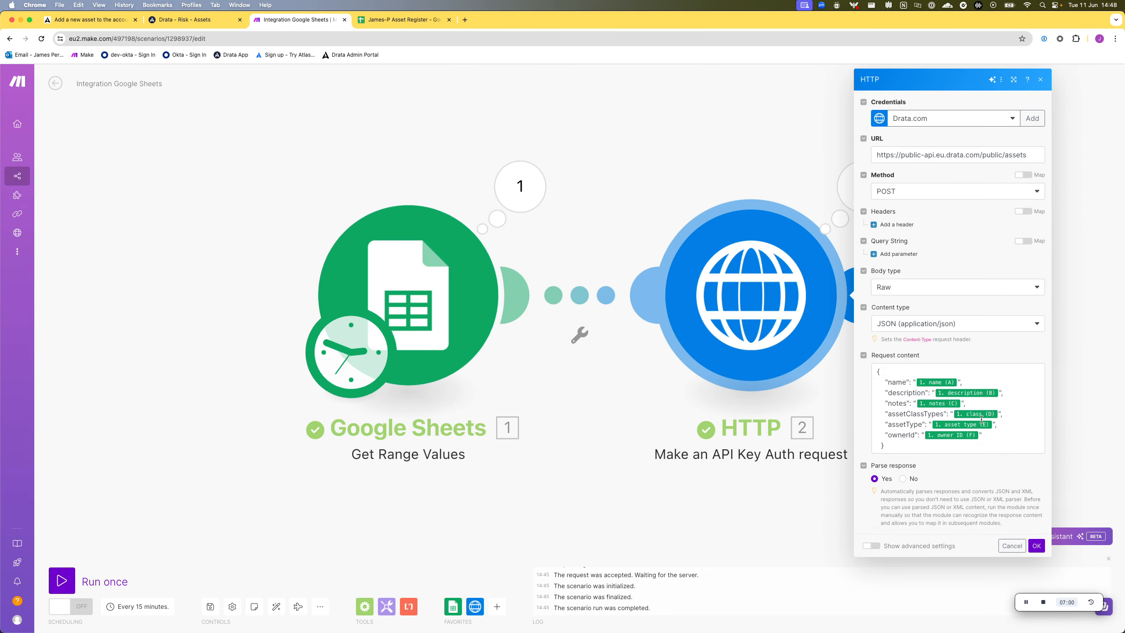
Step: Replace the assetClassTypes line in the HTTP request content with the copied array and remove the extra indentation before it
left_click(925, 413)
left_click_drag(1002, 414, 891, 413)
key("super+v")
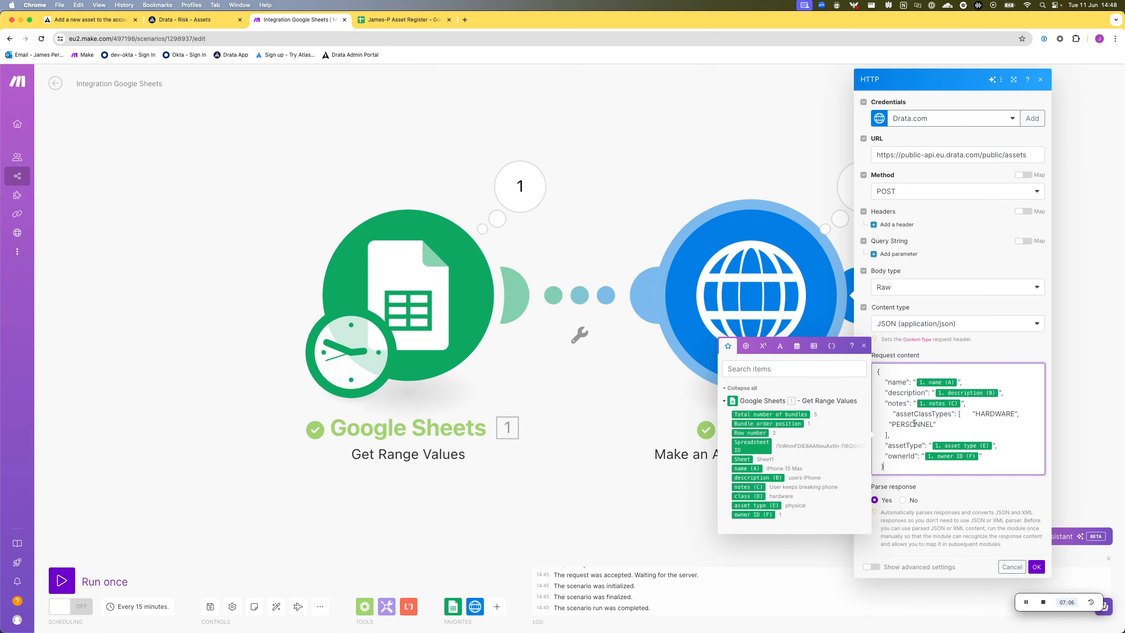
left_click(892, 413)
key("BackSpace")
key("BackSpace")
key("BackSpace")
key("BackSpace")
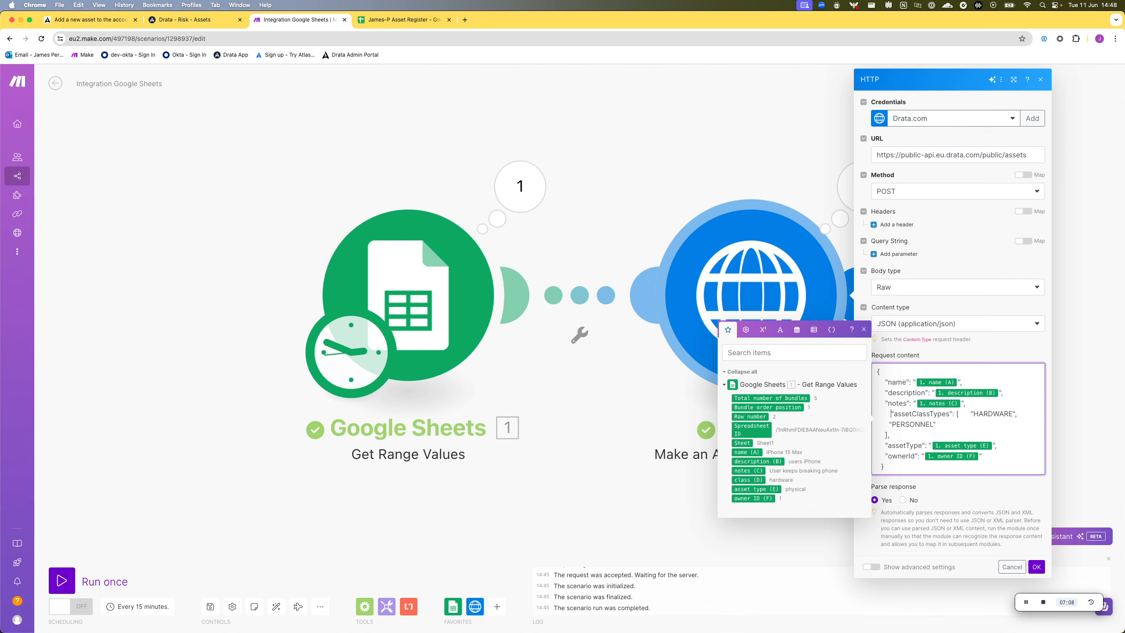
Step: Replace HARDWARE in the assetClassTypes array with the mapped class (D) value and delete the PERSONNEL entry
double_click(982, 414)
key("BackSpace")
left_click(750, 479)
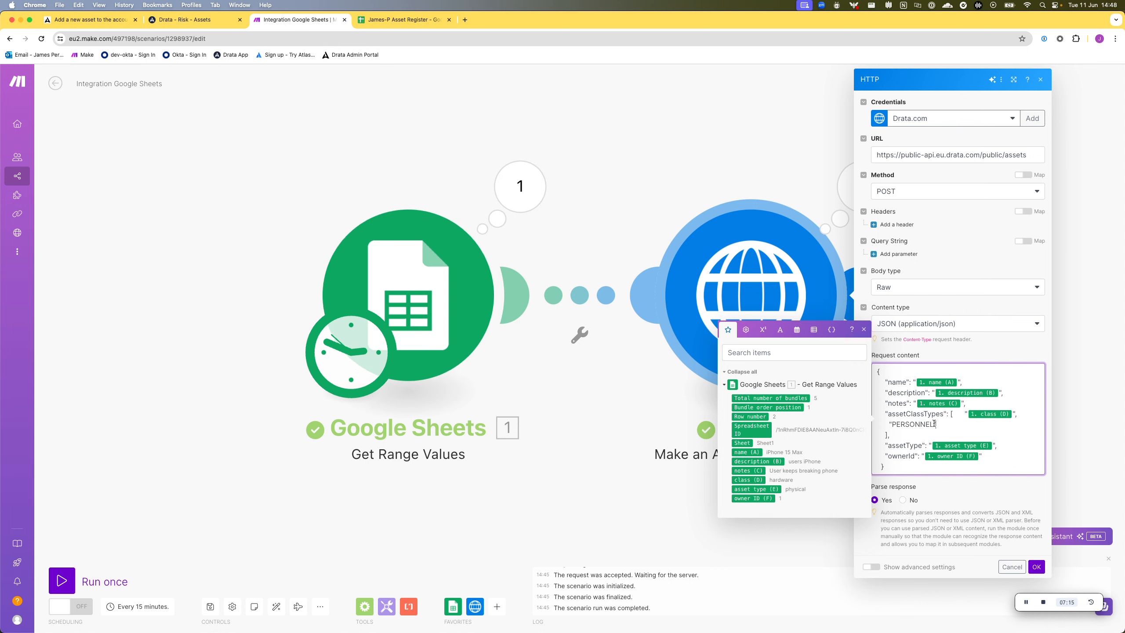
left_click_drag(934, 423, 869, 427)
key("BackSpace")
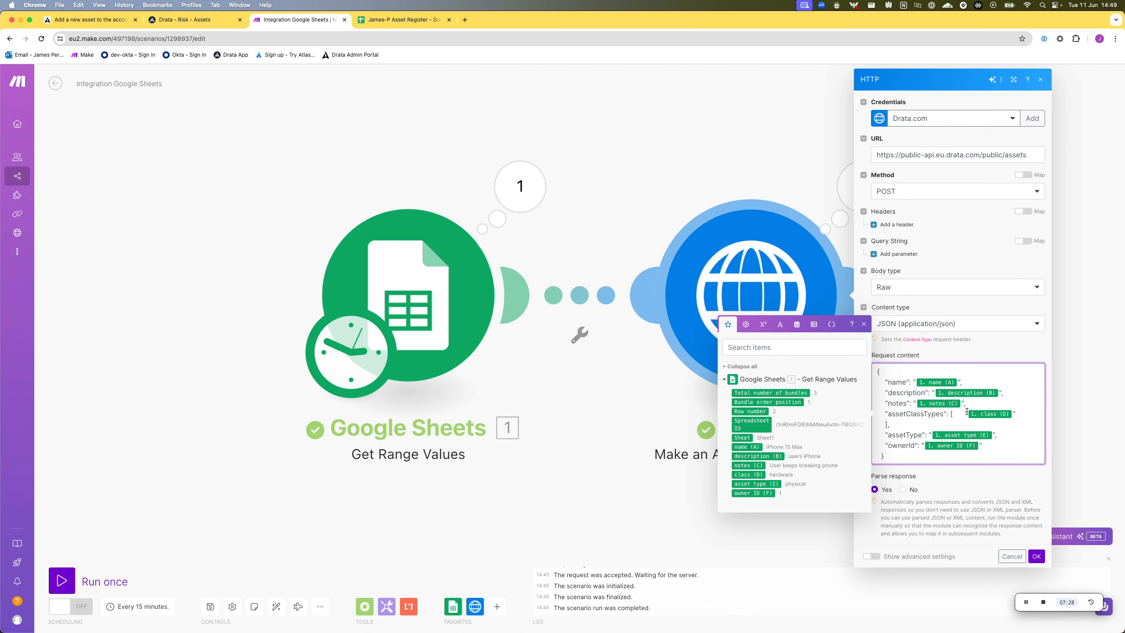
Step: Wrap the class (D) and asset type (E) values in the upper function and save the HTTP module
left_click(780, 324)
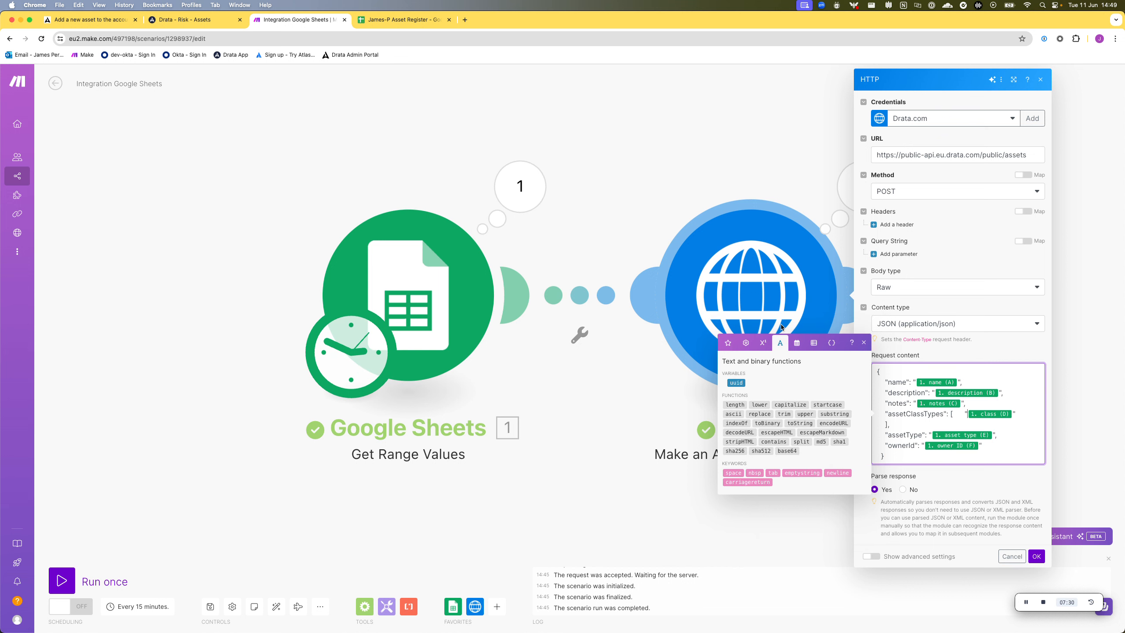
left_click(809, 415)
left_click_drag(898, 424, 993, 415)
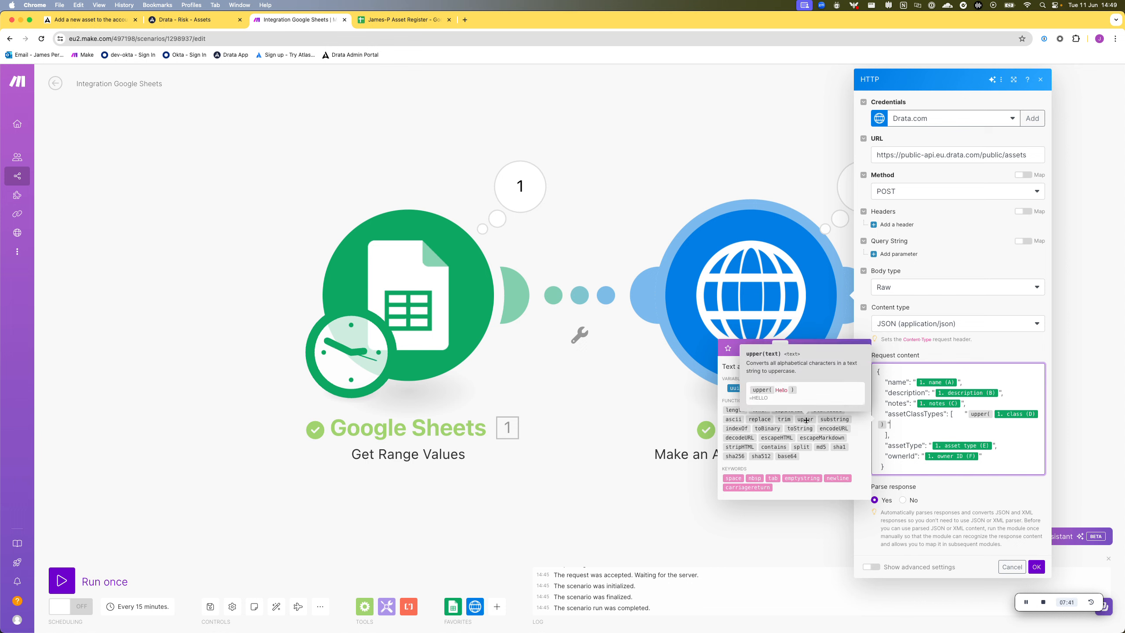
left_click(931, 445)
left_click(804, 419)
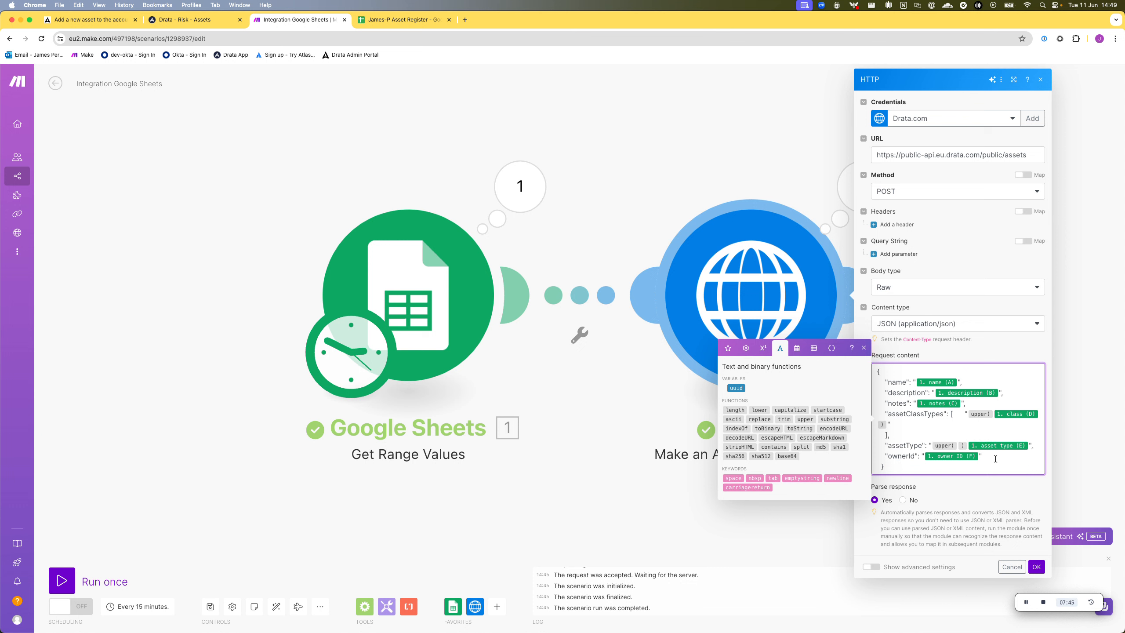
left_click_drag(994, 447, 958, 446)
left_click(1036, 566)
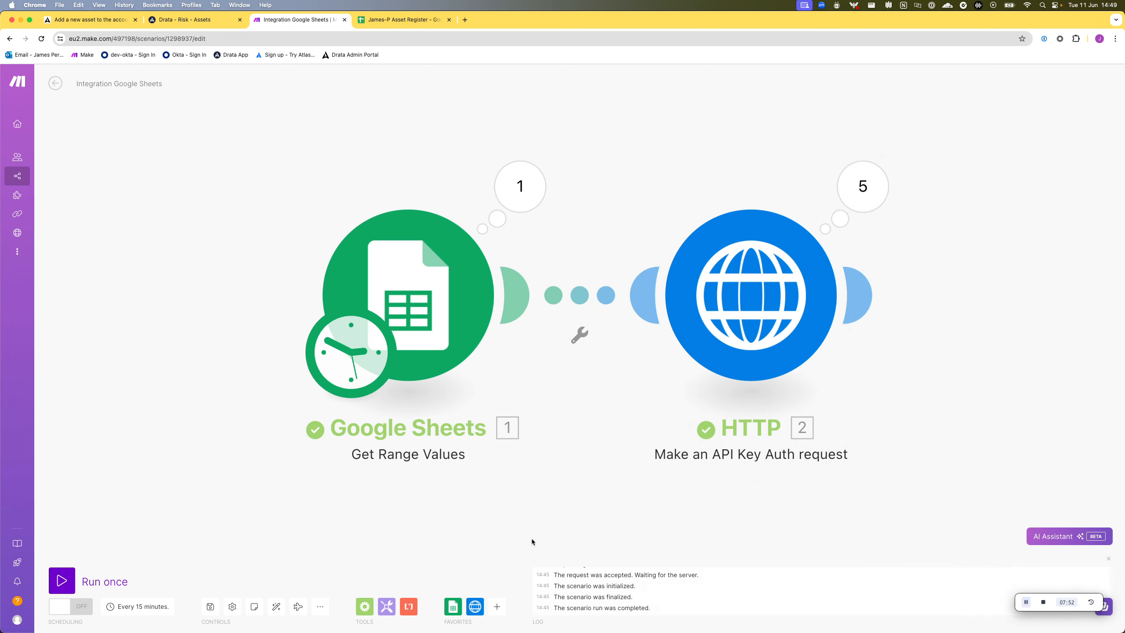
Step: Run the scenario once and inspect the first HTTP operation's request content and status code
left_click(68, 580)
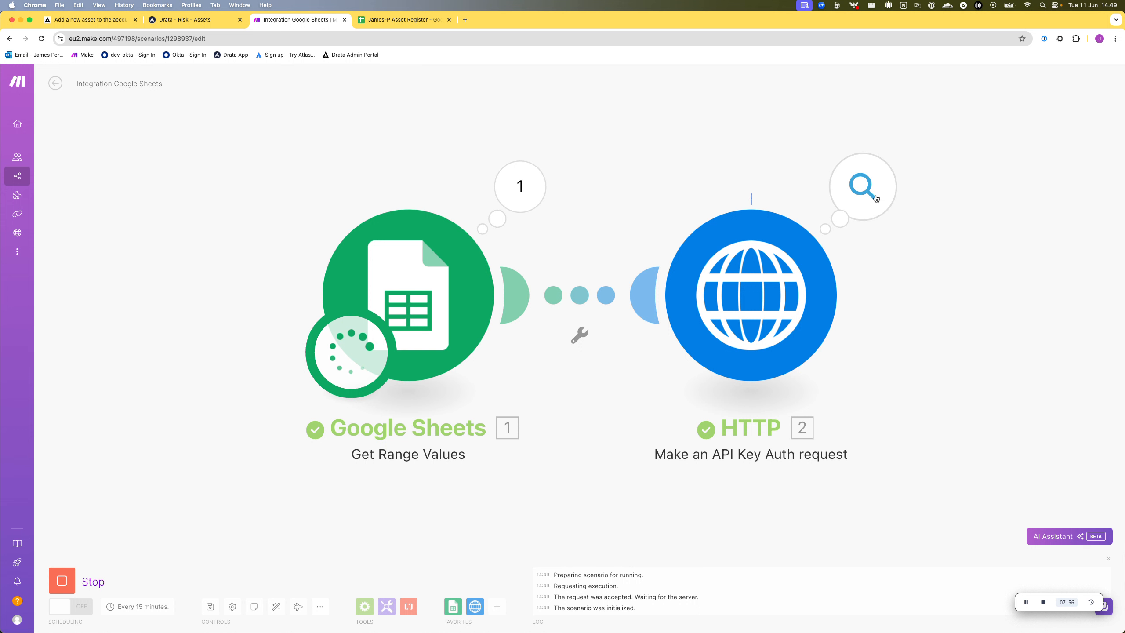
left_click(893, 205)
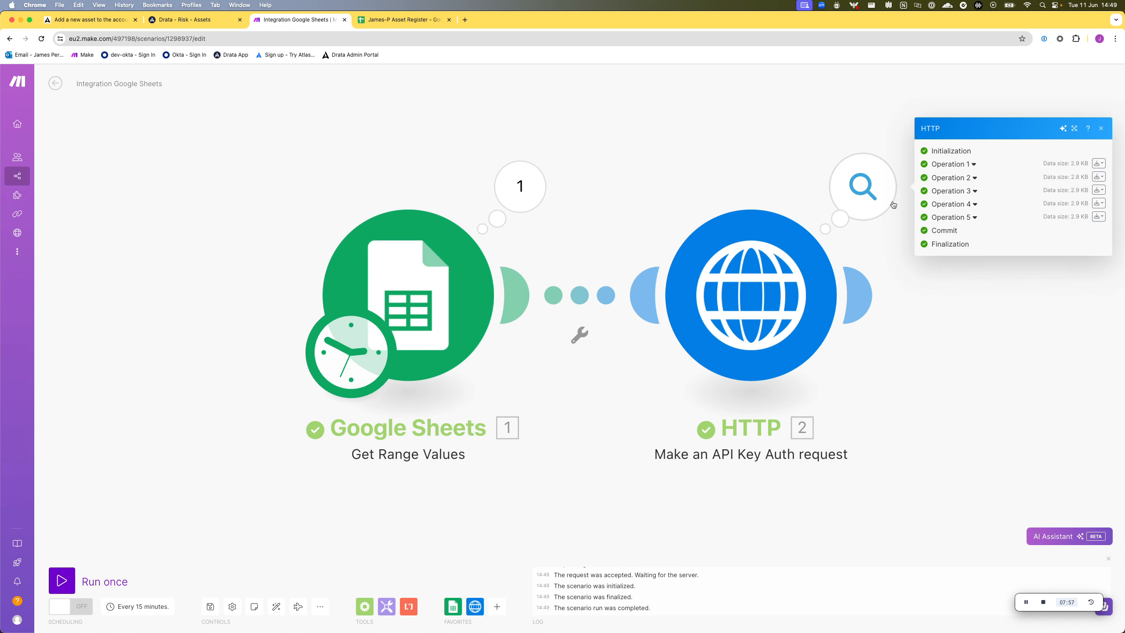
left_click(952, 164)
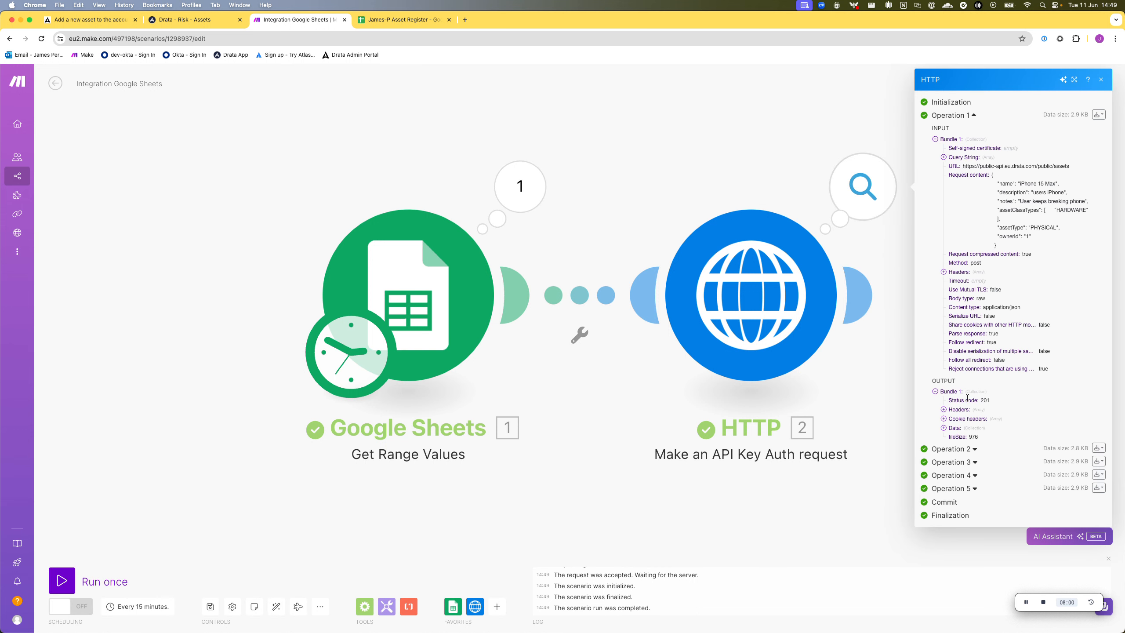
Step: Switch to Drata, filter the Asset Inventory by the Hardware class to check for the posted assets, and return to Make
left_click(191, 22)
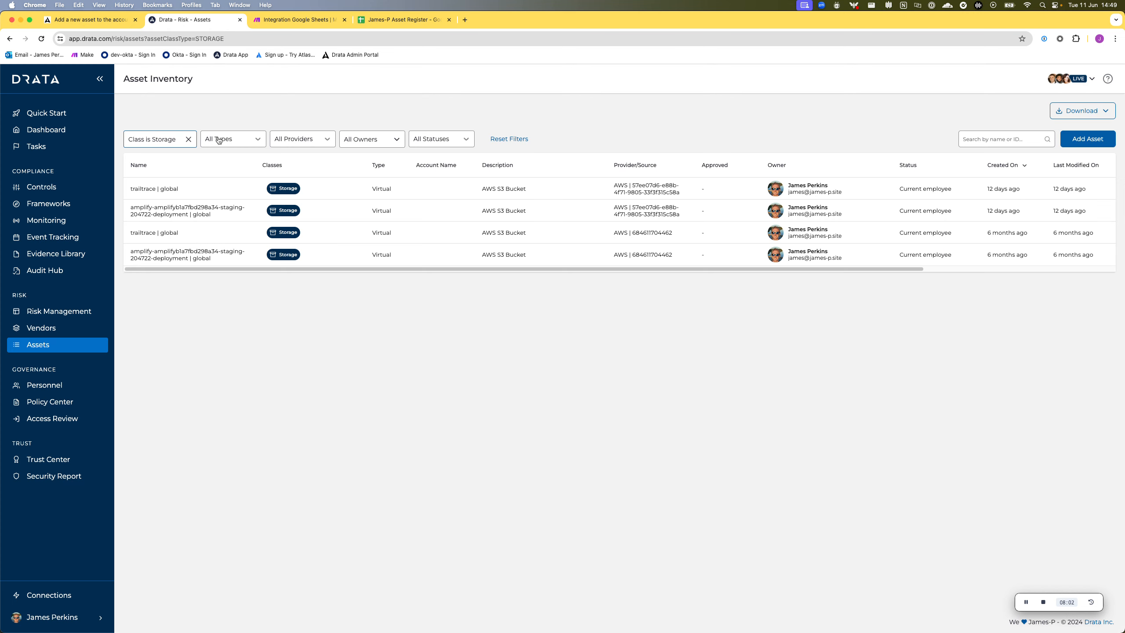
left_click(182, 145)
scroll(153, 191, "up", 3)
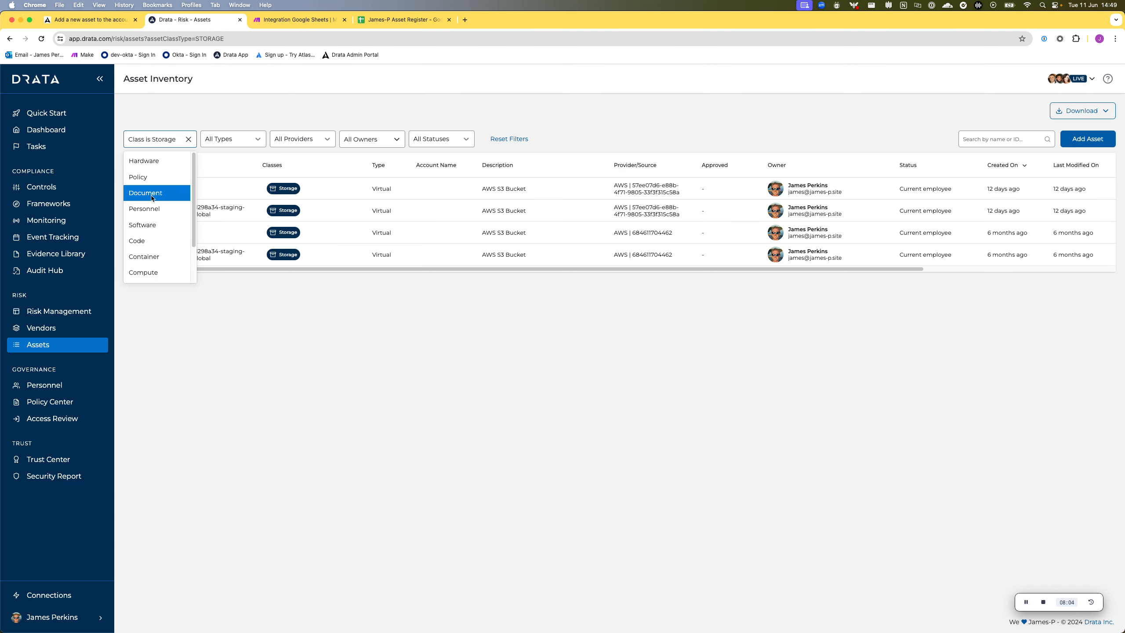
left_click(155, 159)
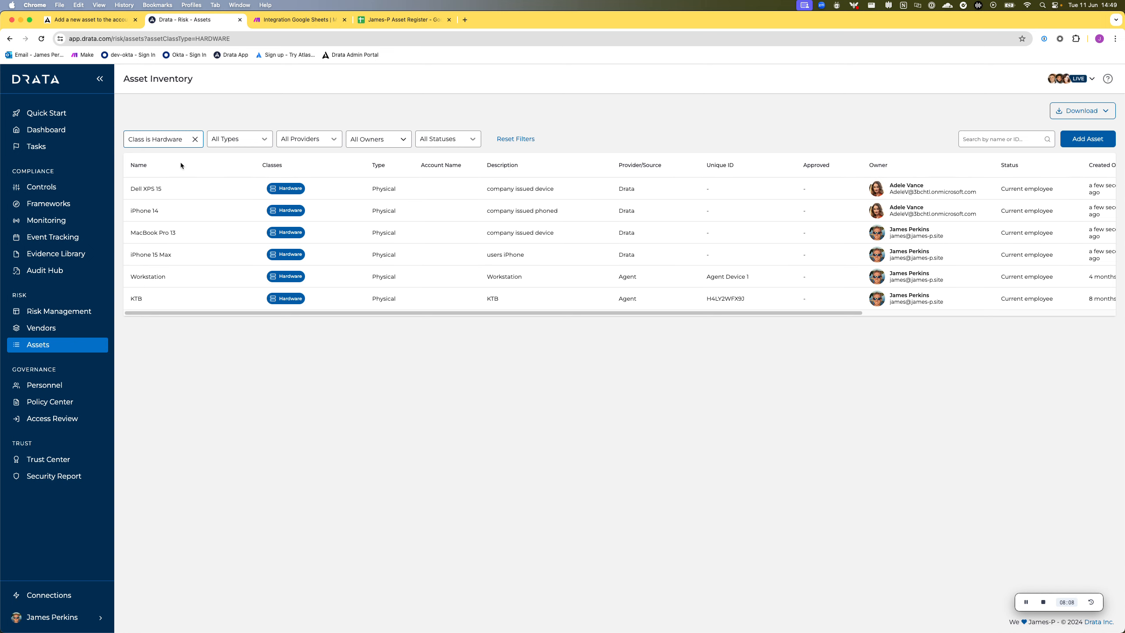
left_click(301, 20)
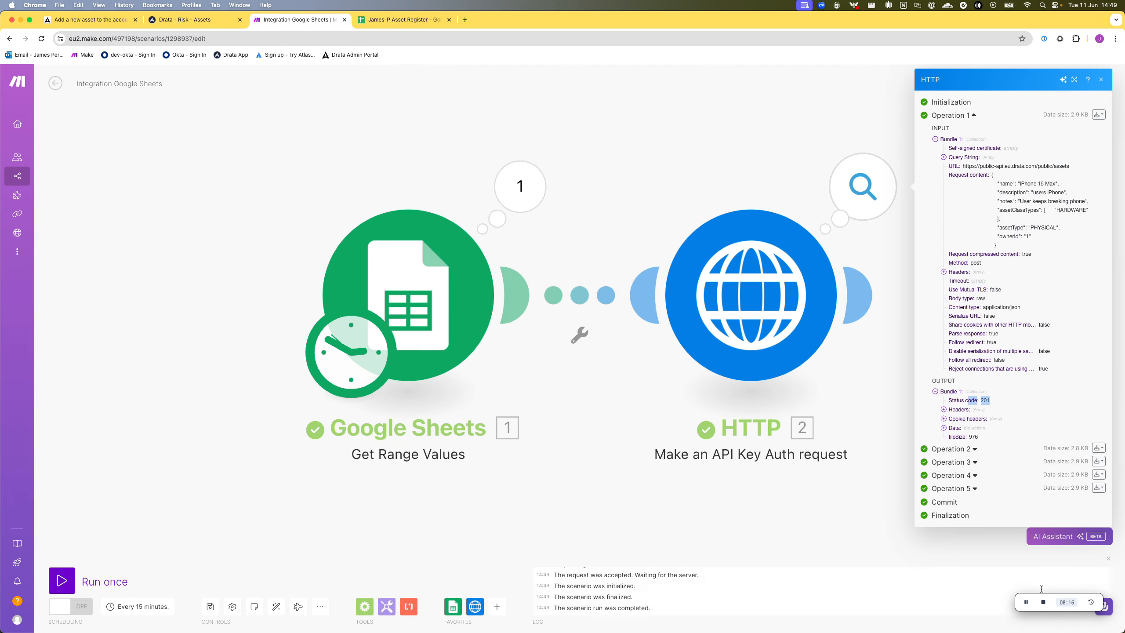
left_click(1044, 605)
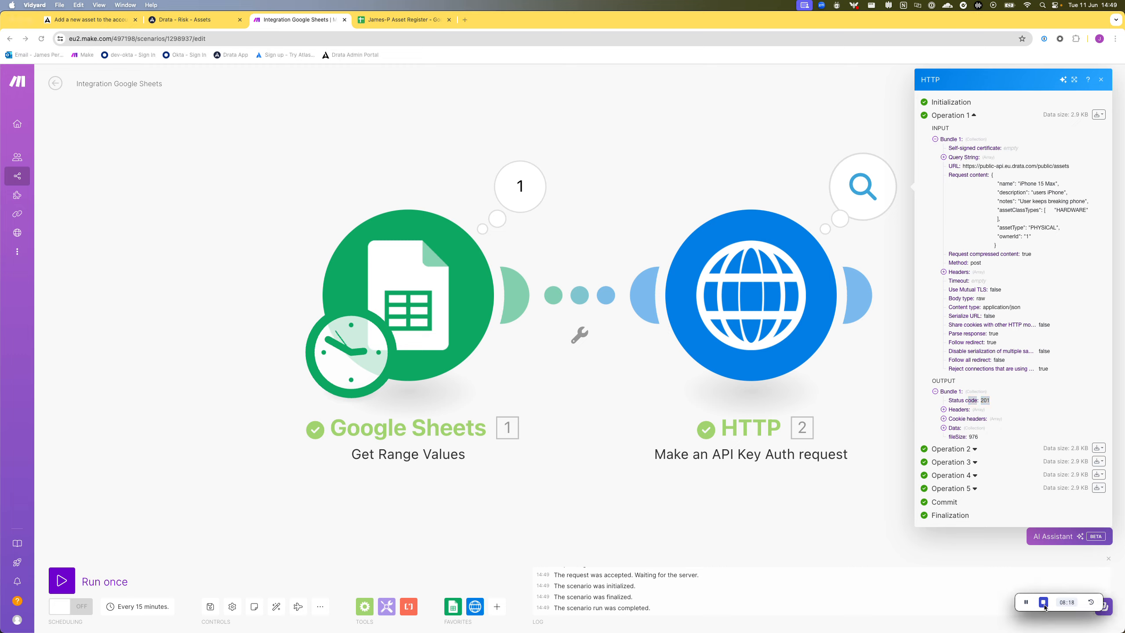